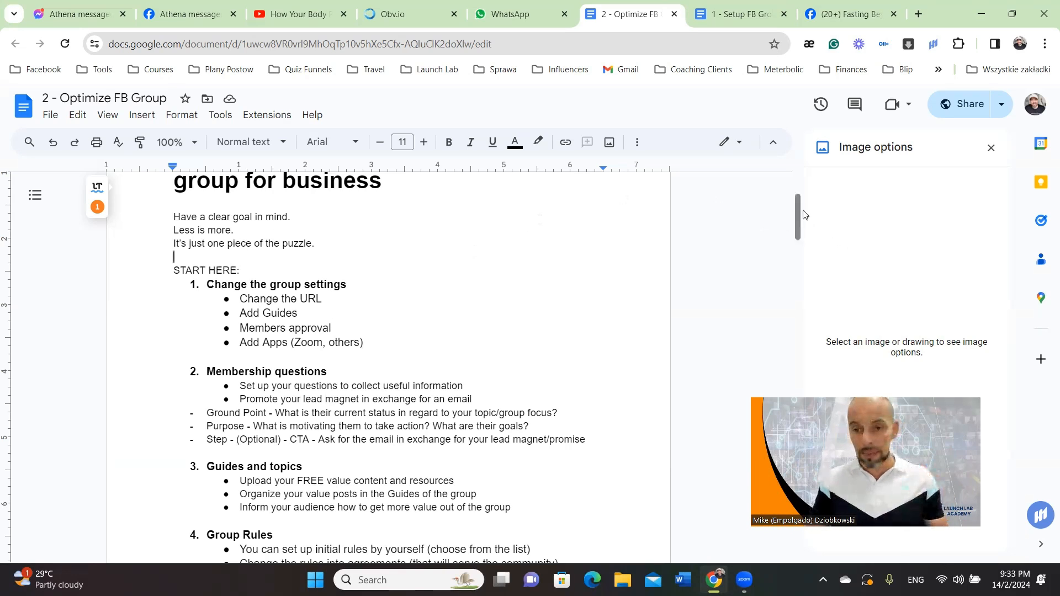
Switch from the Google Docs checklist to the Fasting Beyond 40 Facebook group and open its group settings
{"action": "left_click_drag", "start_coordinate": [798, 214], "coordinate": [797, 221]}
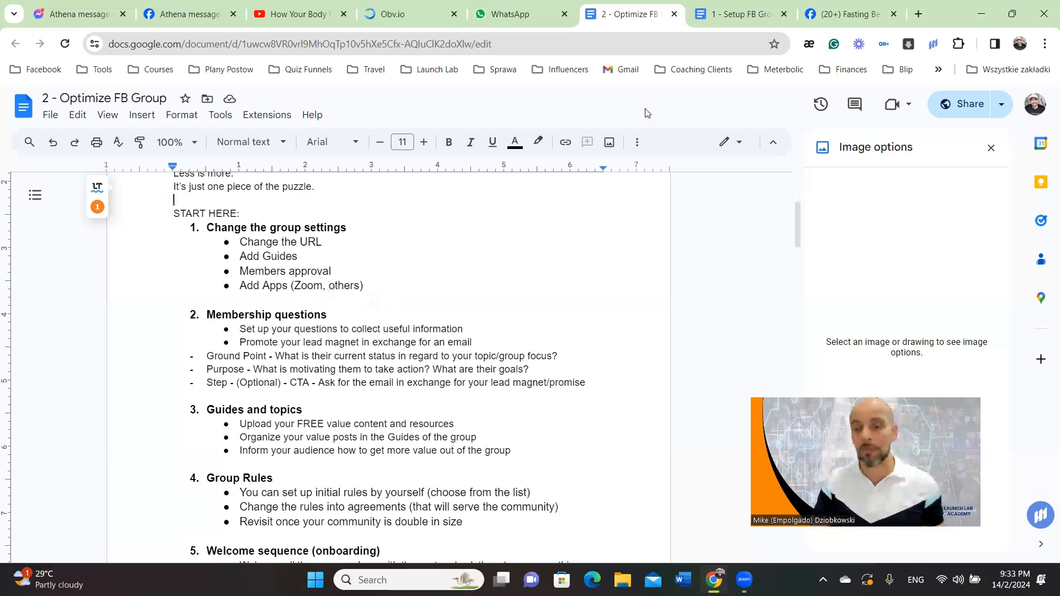
{"action": "left_click", "coordinate": [843, 19]}
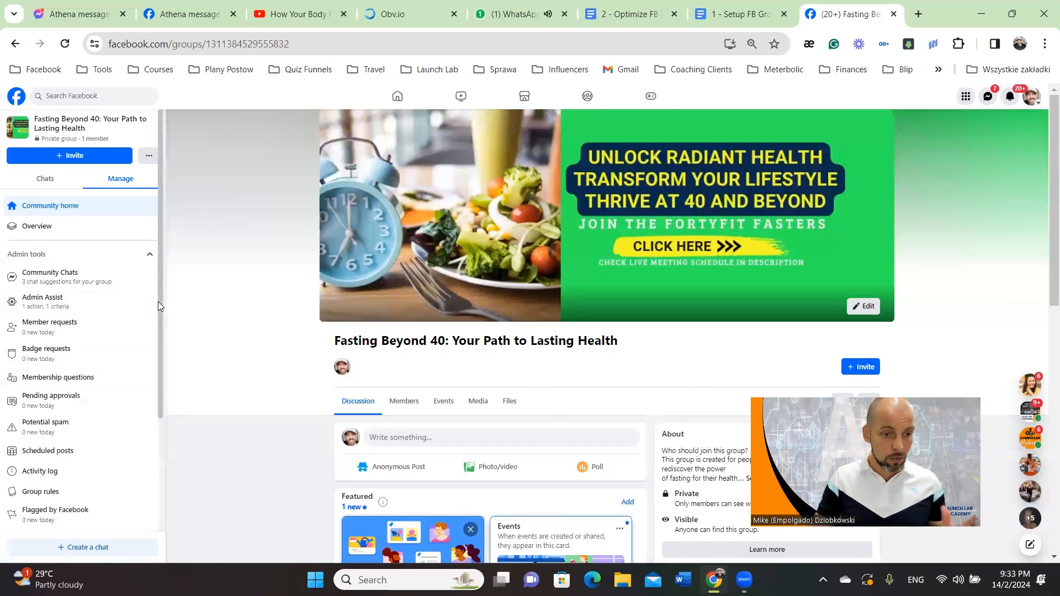
{"action": "scroll", "coordinate": [158, 302], "scroll_direction": "down", "scroll_amount": 1}
{"action": "scroll", "coordinate": [162, 330], "scroll_direction": "down", "scroll_amount": 3}
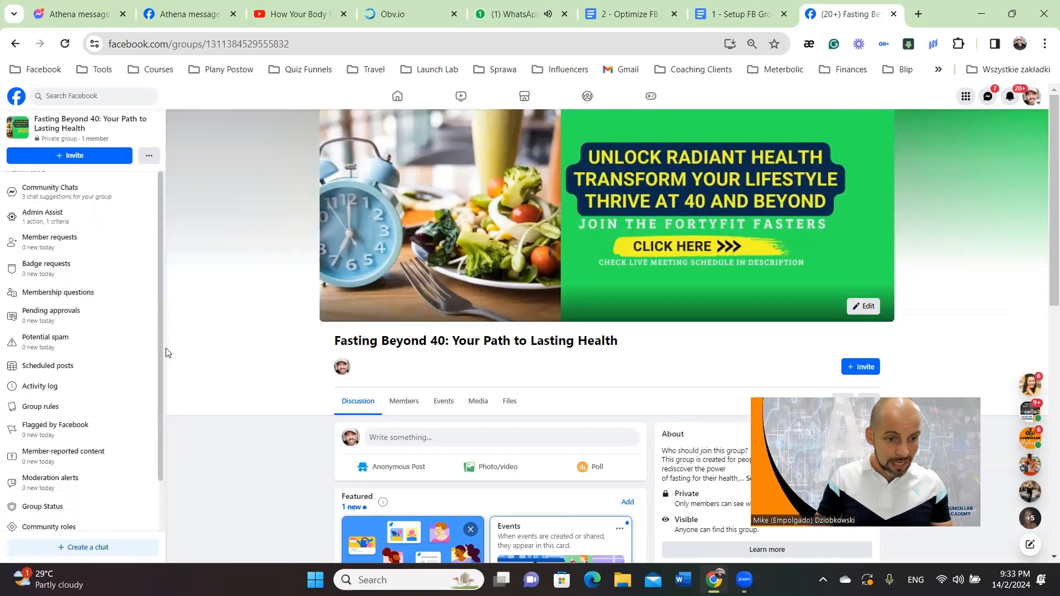
{"action": "scroll", "coordinate": [168, 382], "scroll_direction": "down", "scroll_amount": 2}
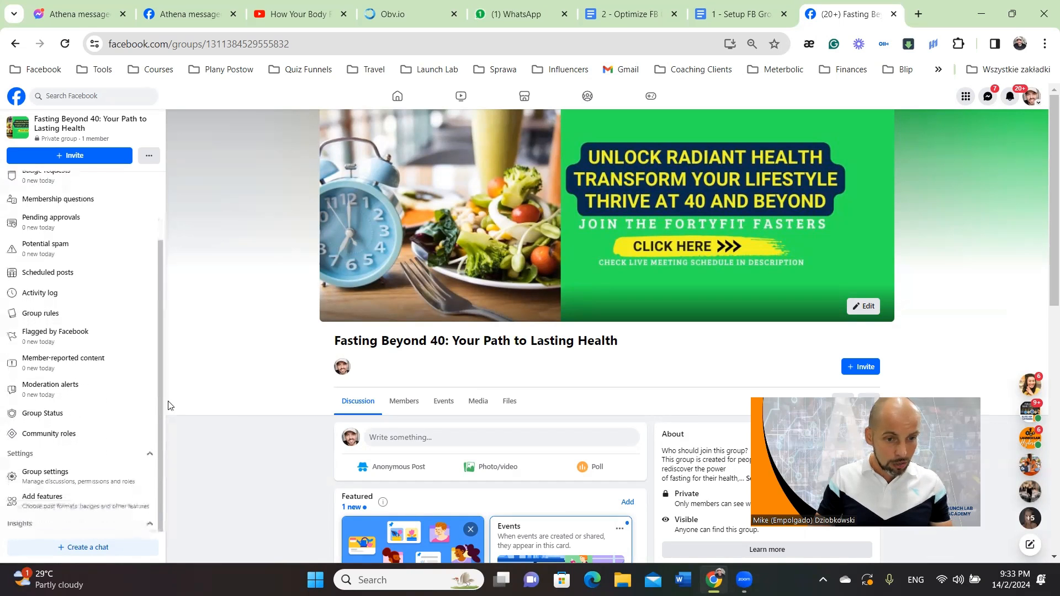
{"action": "left_click", "coordinate": [54, 444]}
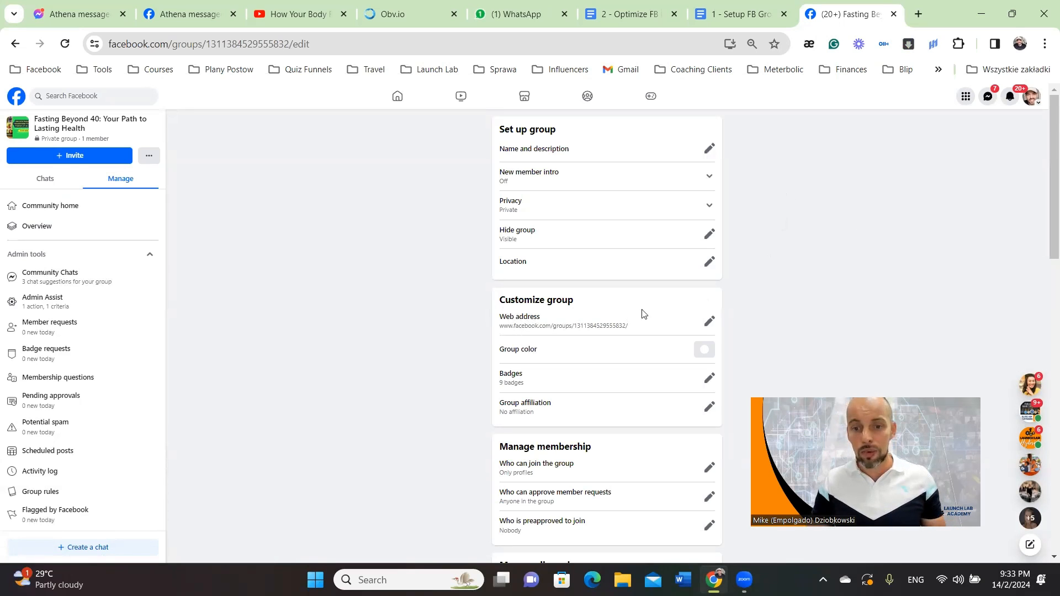
Set the group's custom web address to fortyfitfasters and save it
{"action": "left_click", "coordinate": [709, 320]}
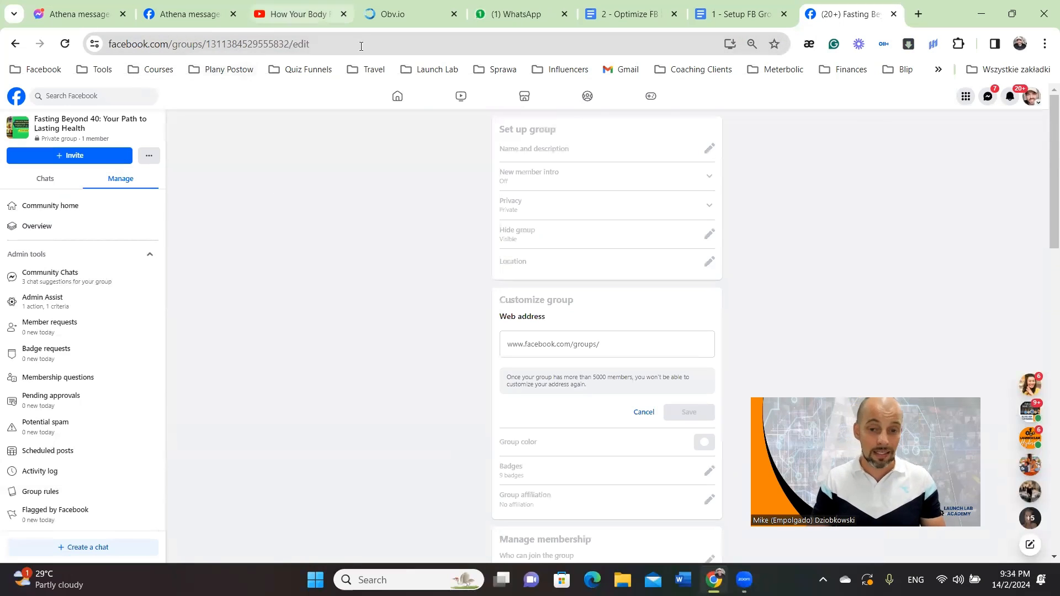
{"action": "left_click", "coordinate": [660, 346]}
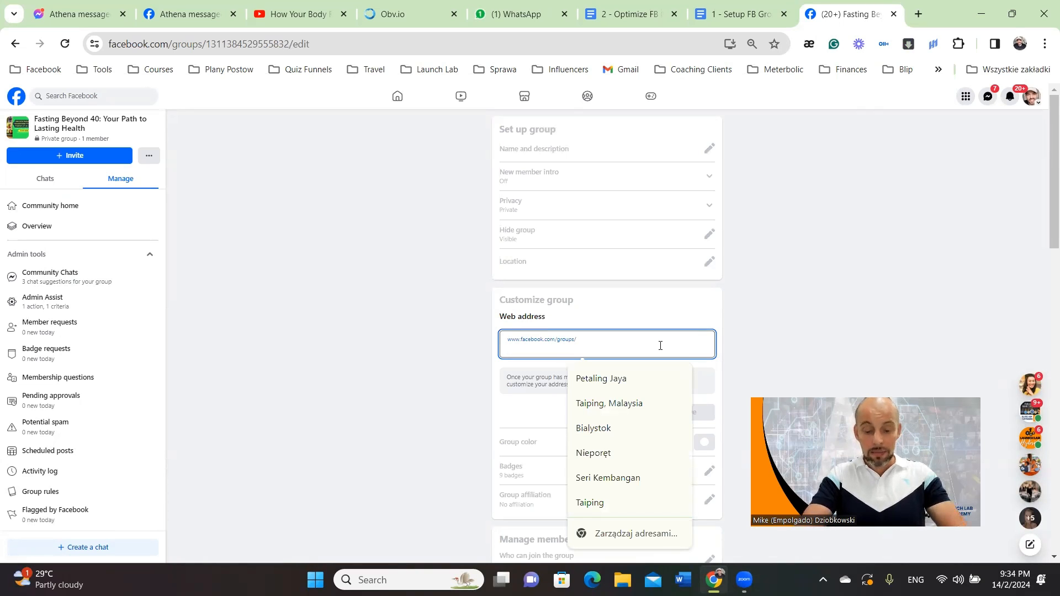
{"action": "type", "text": "fortyfit"}
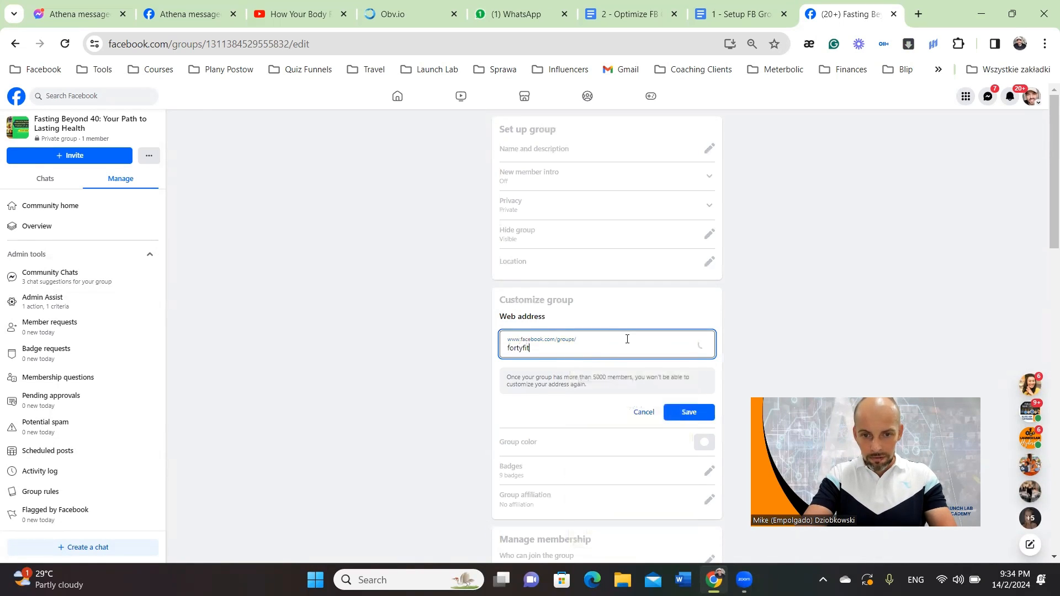
{"action": "type", "text": "fasters"}
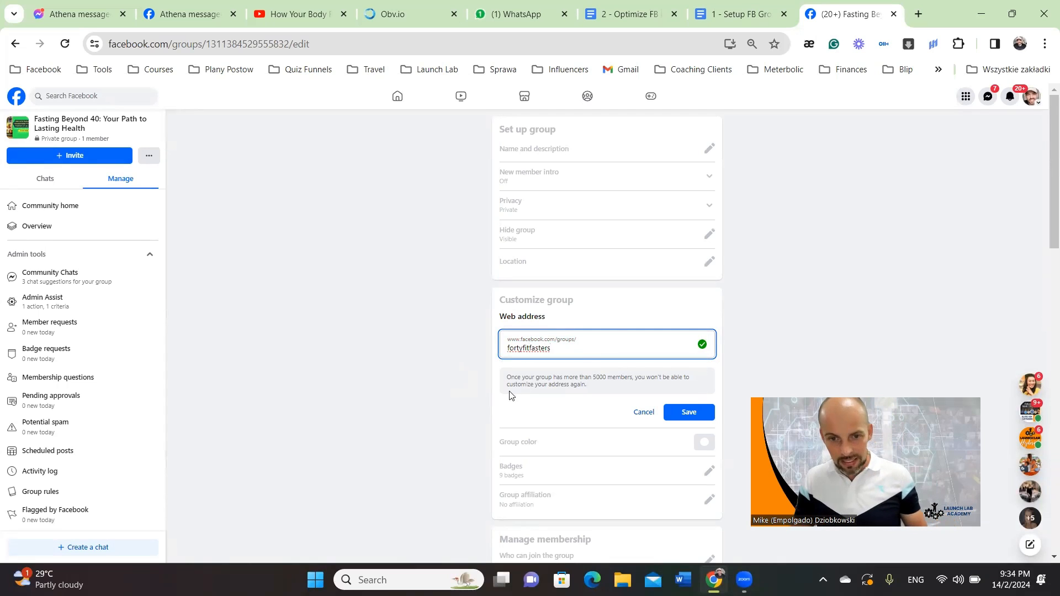
{"action": "left_click", "coordinate": [704, 421]}
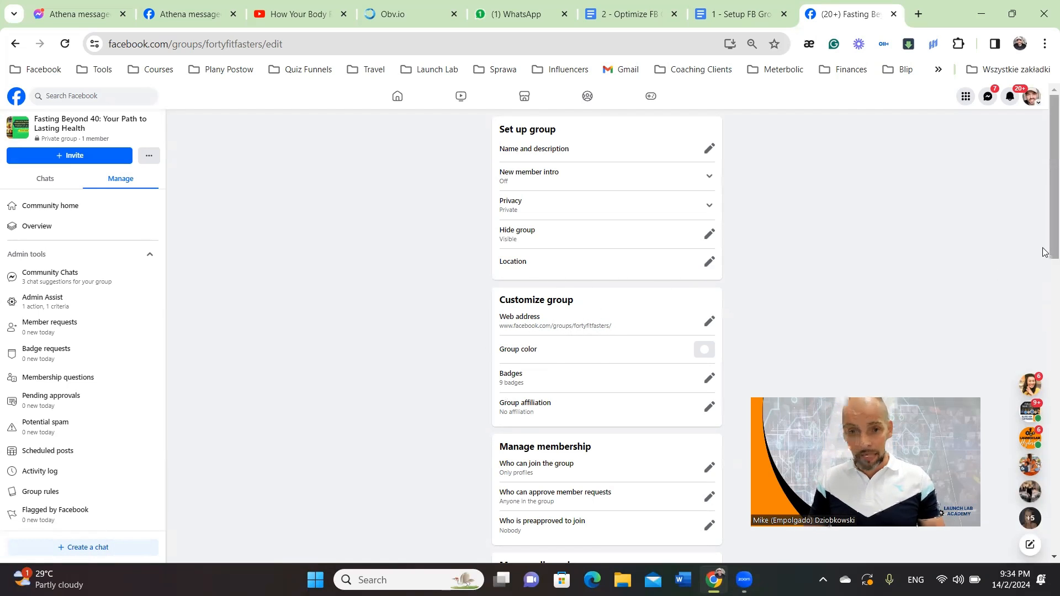
Allow only admins and moderators to approve member requests and save the setting
{"action": "left_click_drag", "start_coordinate": [1044, 252], "coordinate": [1043, 319]}
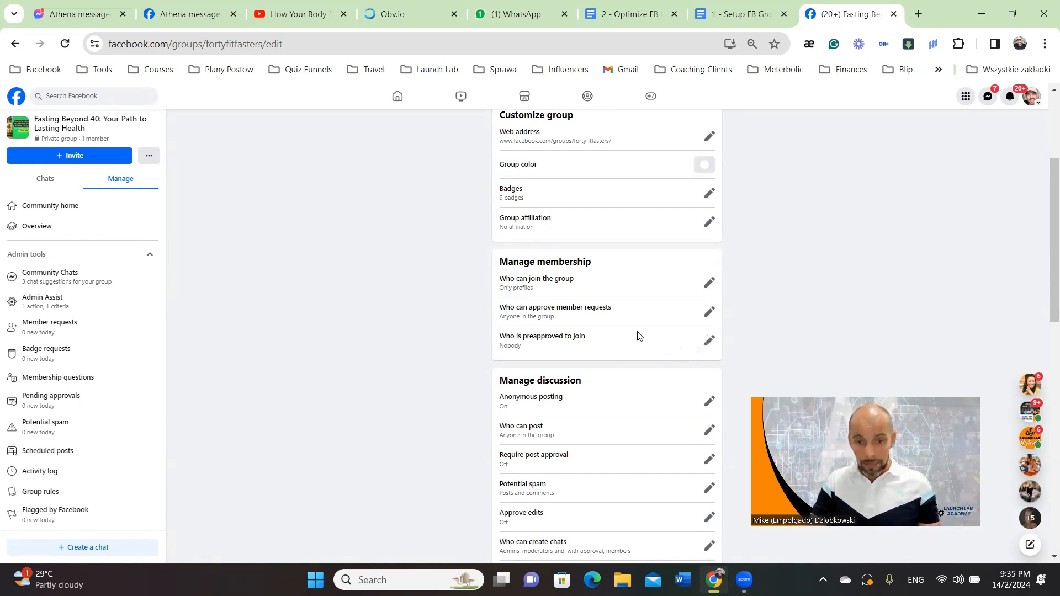
{"action": "left_click", "coordinate": [705, 317]}
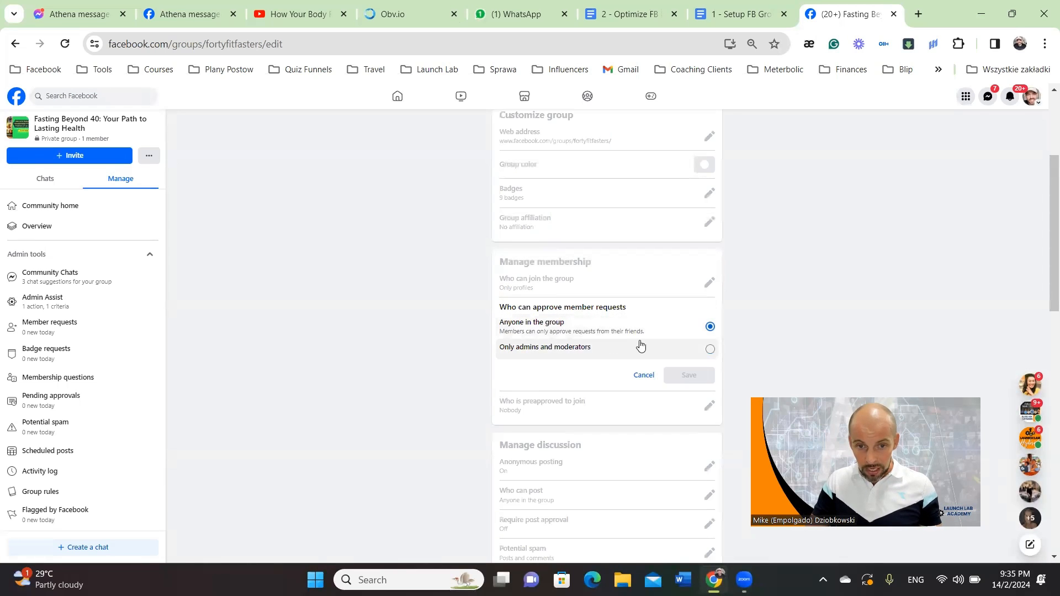
{"action": "left_click", "coordinate": [700, 350]}
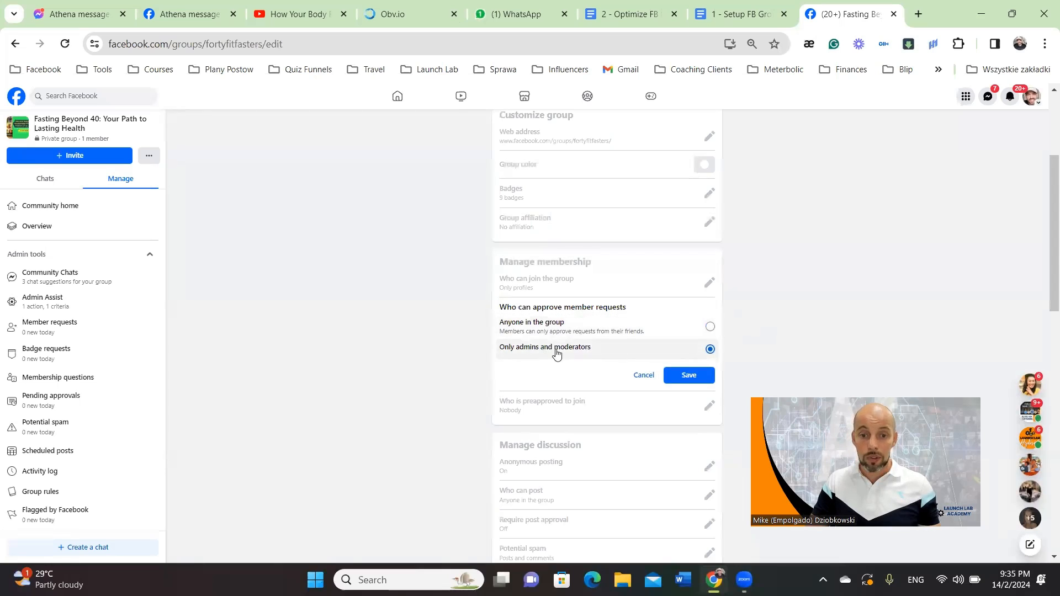
{"action": "left_click", "coordinate": [692, 378]}
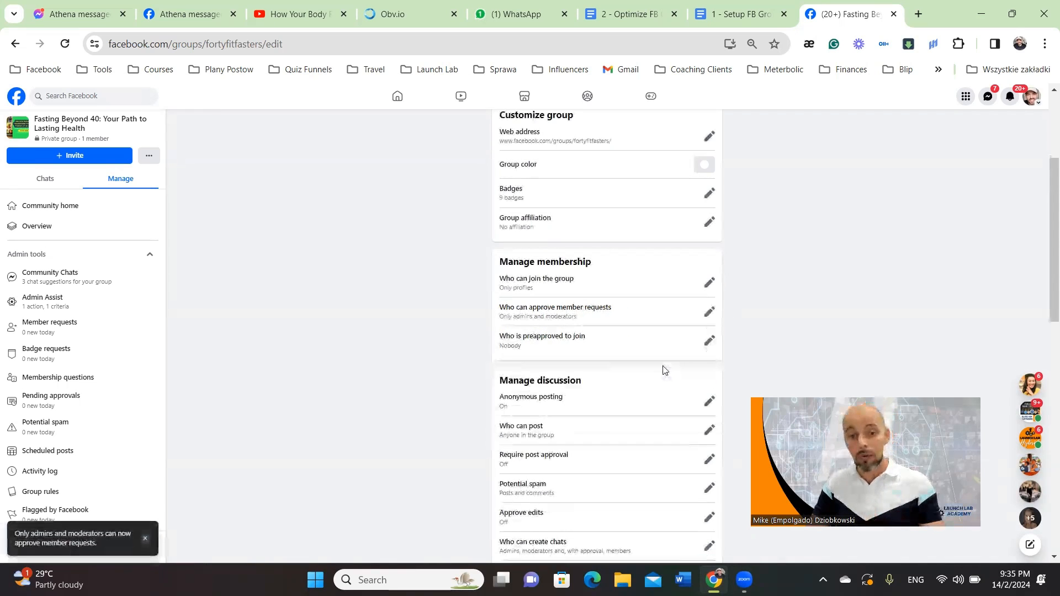
Check the Google Docs checklist, return to the Facebook group, and add the Learning feature set containing Guides
{"action": "left_click", "coordinate": [629, 14]}
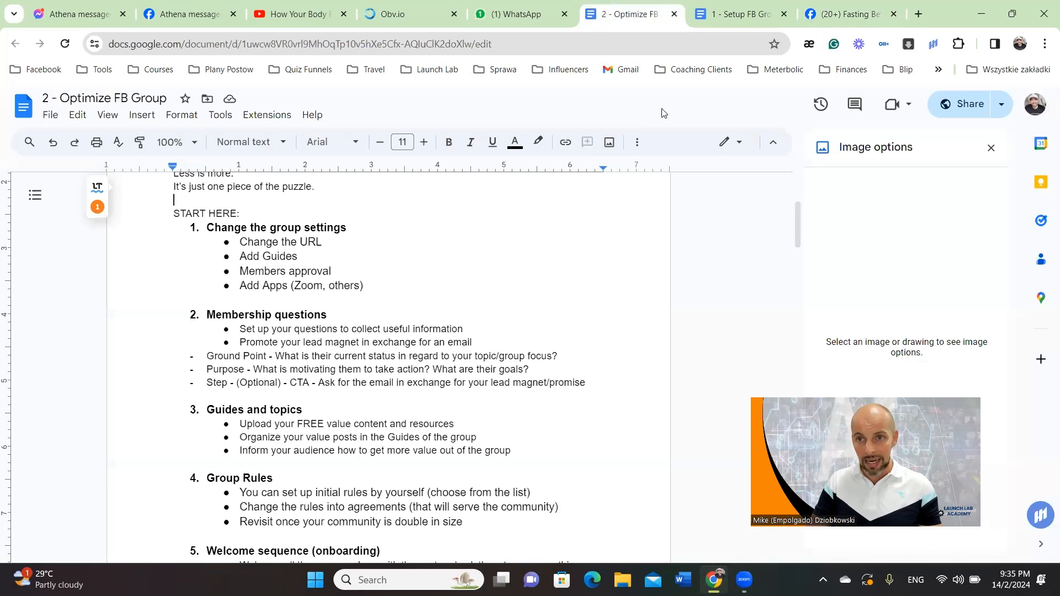
{"action": "left_click", "coordinate": [817, 15]}
{"action": "scroll", "coordinate": [1043, 317], "scroll_direction": "down", "scroll_amount": 8}
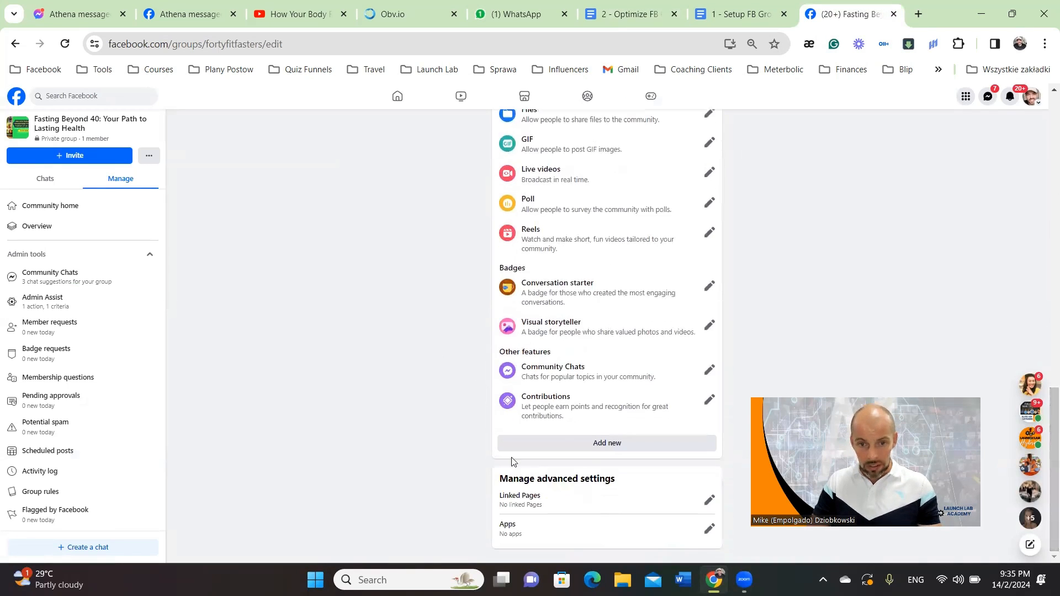
{"action": "left_click", "coordinate": [595, 445]}
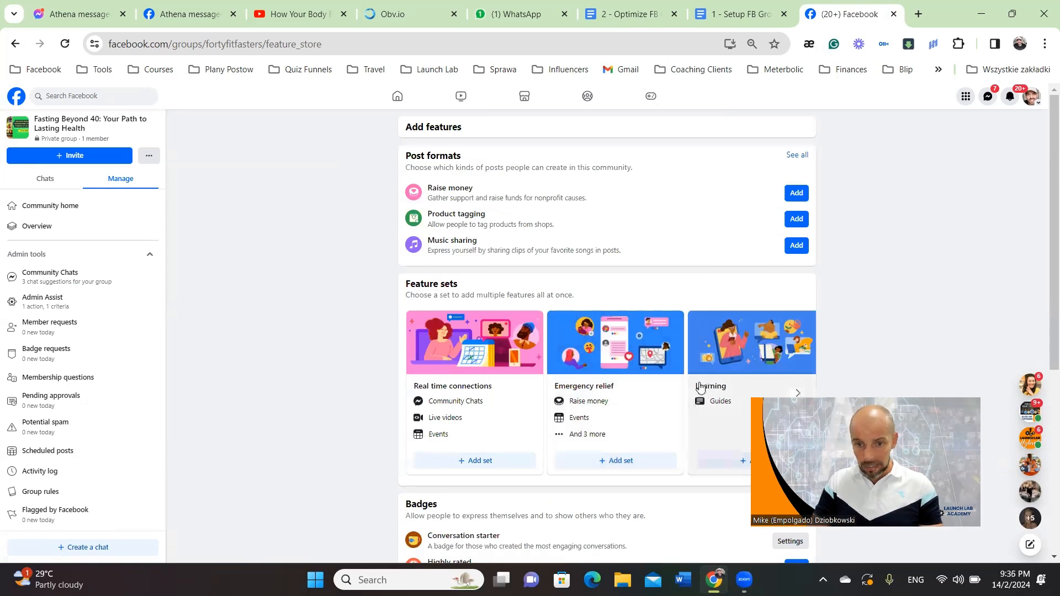
{"action": "left_click", "coordinate": [720, 464]}
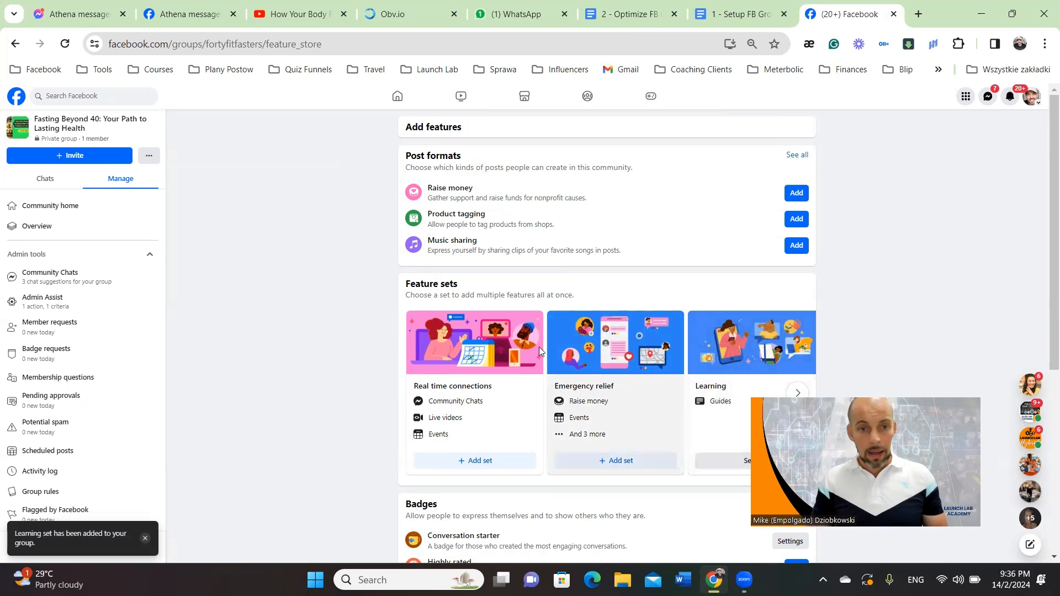
Return to the group settings, consult the Google Docs checklist, and open the group app store from the advanced settings on Facebook
{"action": "scroll", "coordinate": [158, 381], "scroll_direction": "down", "scroll_amount": 1}
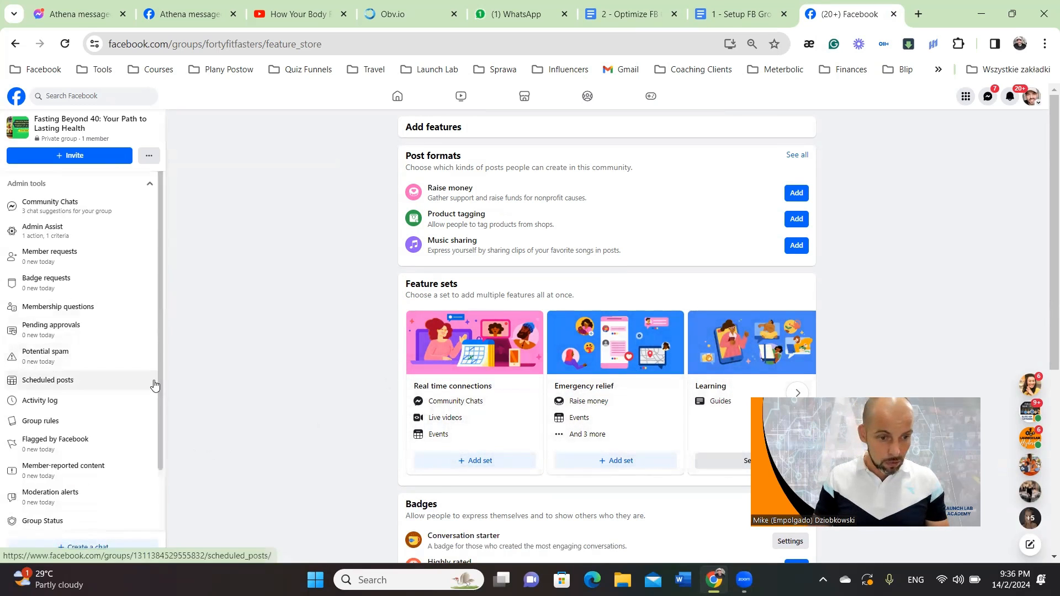
{"action": "scroll", "coordinate": [160, 441], "scroll_direction": "down", "scroll_amount": 4}
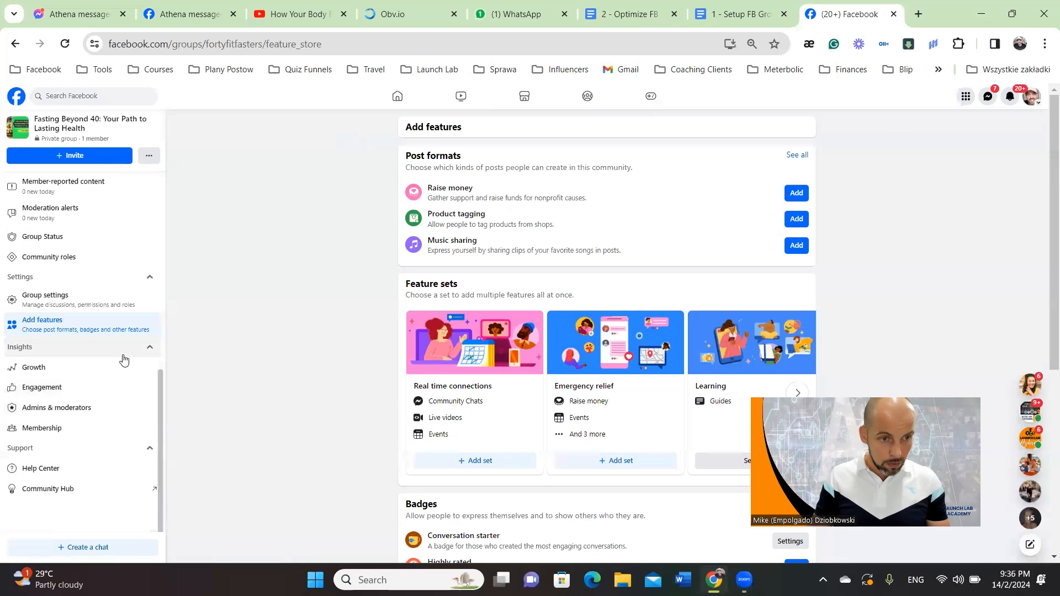
{"action": "left_click", "coordinate": [54, 301]}
{"action": "left_click", "coordinate": [623, 14]}
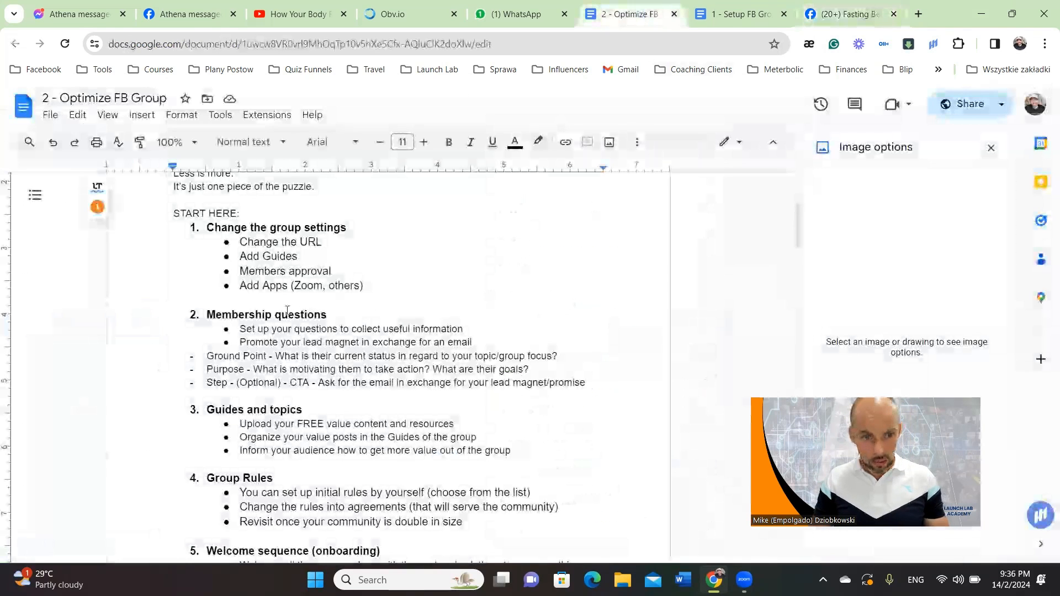
{"action": "left_click", "coordinate": [848, 14]}
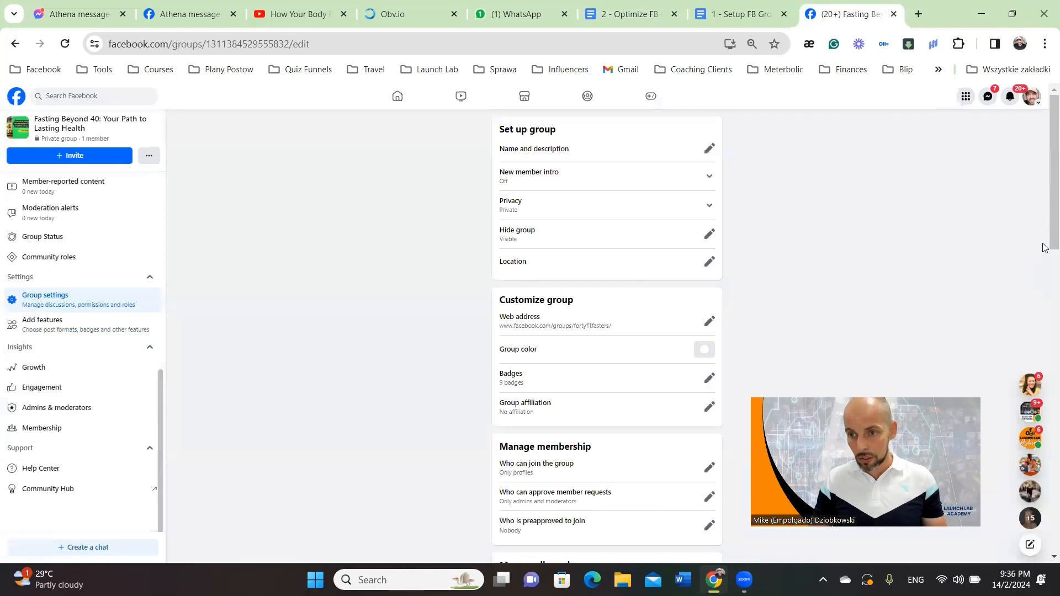
{"action": "left_click_drag", "start_coordinate": [1045, 247], "coordinate": [1046, 554]}
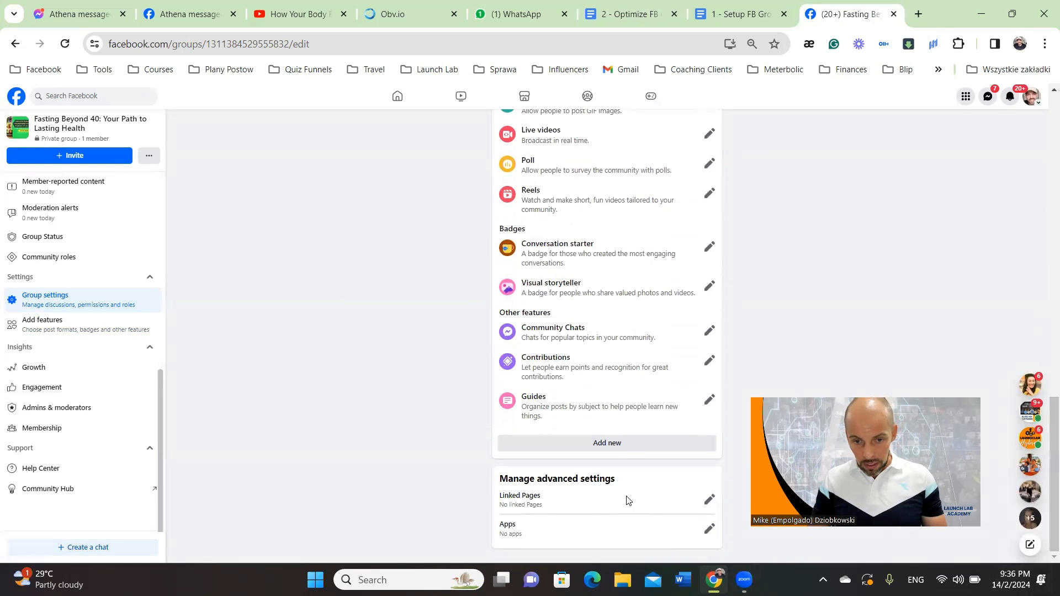
{"action": "left_click", "coordinate": [709, 531]}
{"action": "left_click", "coordinate": [508, 463]}
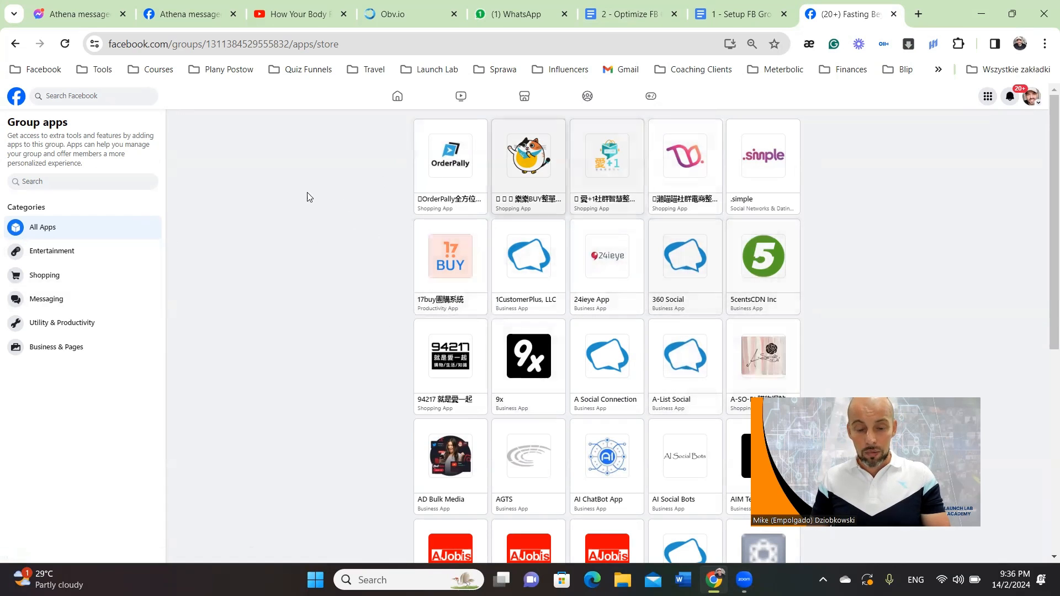
Search the group apps for zoom, add ZOOM Video Livestream - Prod to the group, and close the app list
{"action": "type", "text": "zoom"}
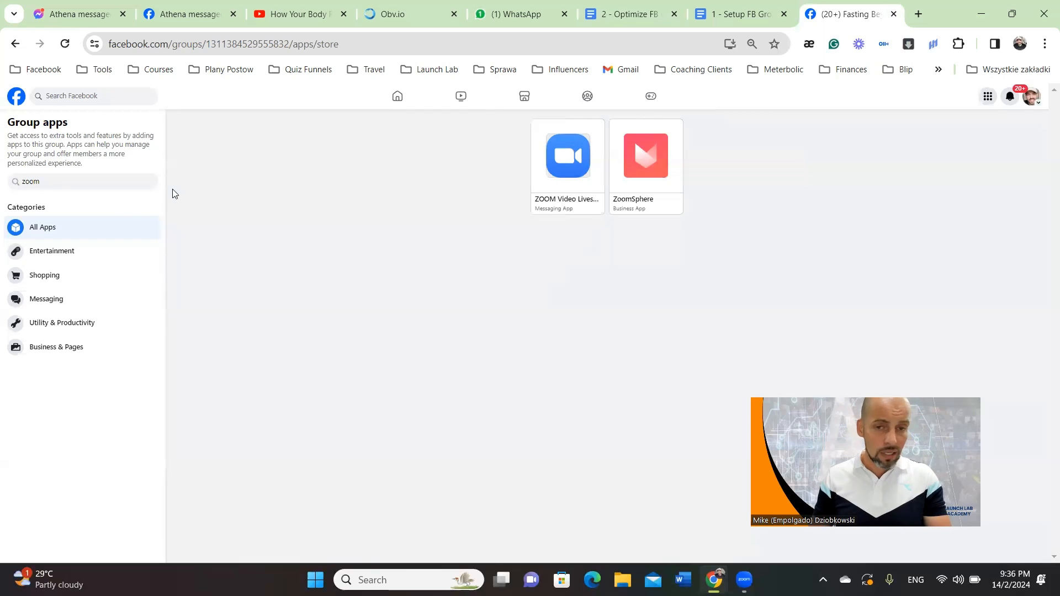
{"action": "left_click", "coordinate": [554, 180]}
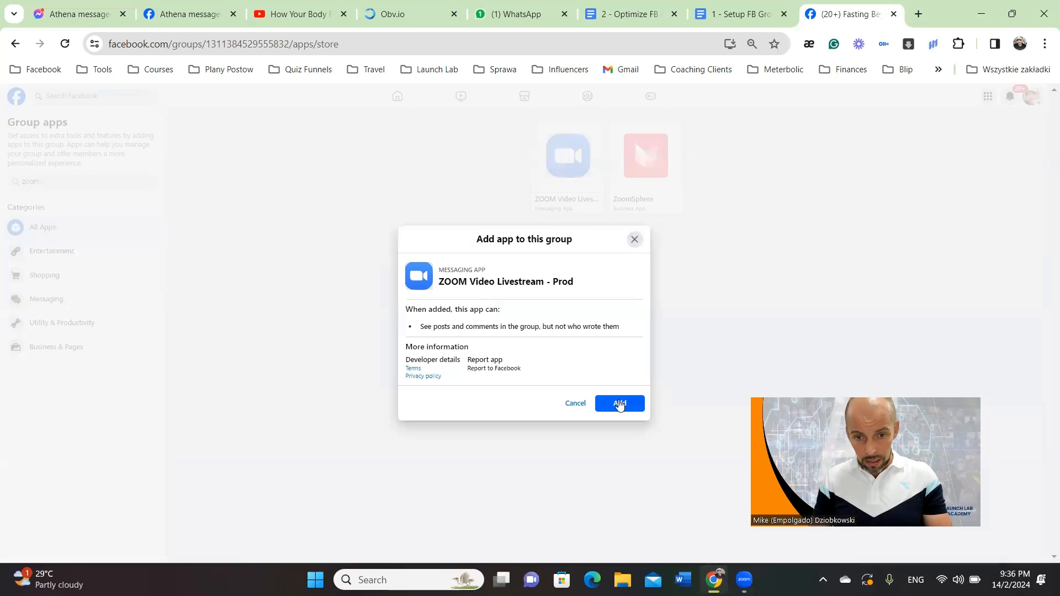
{"action": "left_click", "coordinate": [619, 404]}
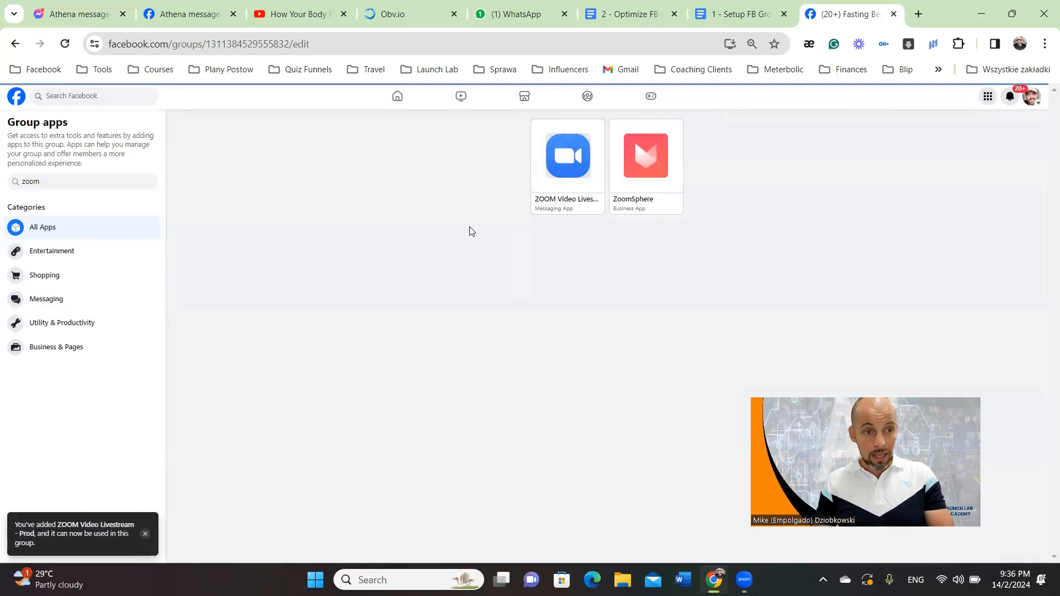
{"action": "left_click", "coordinate": [578, 160]}
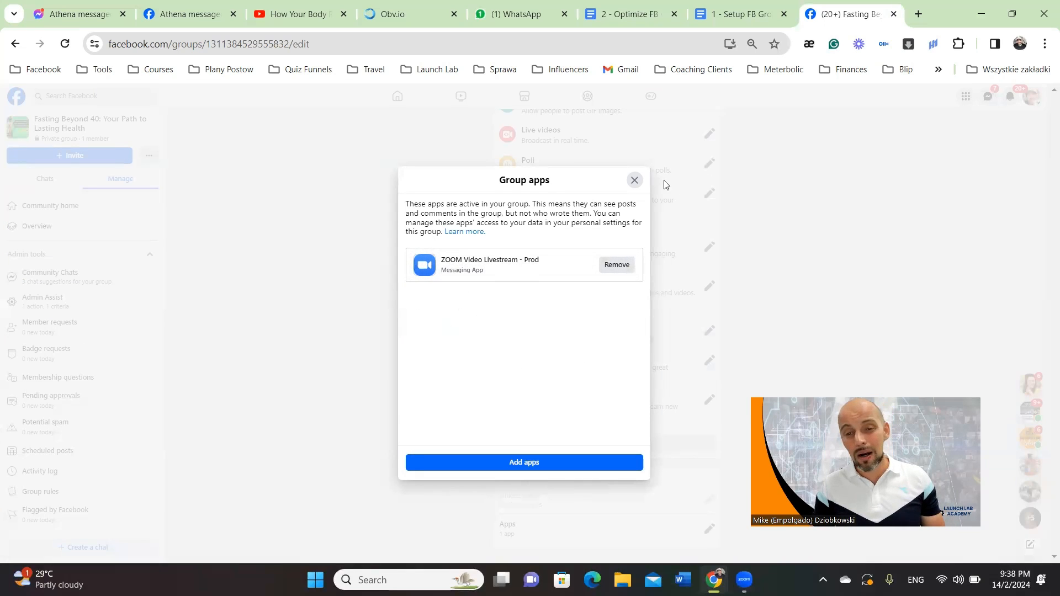
{"action": "left_click", "coordinate": [634, 181]}
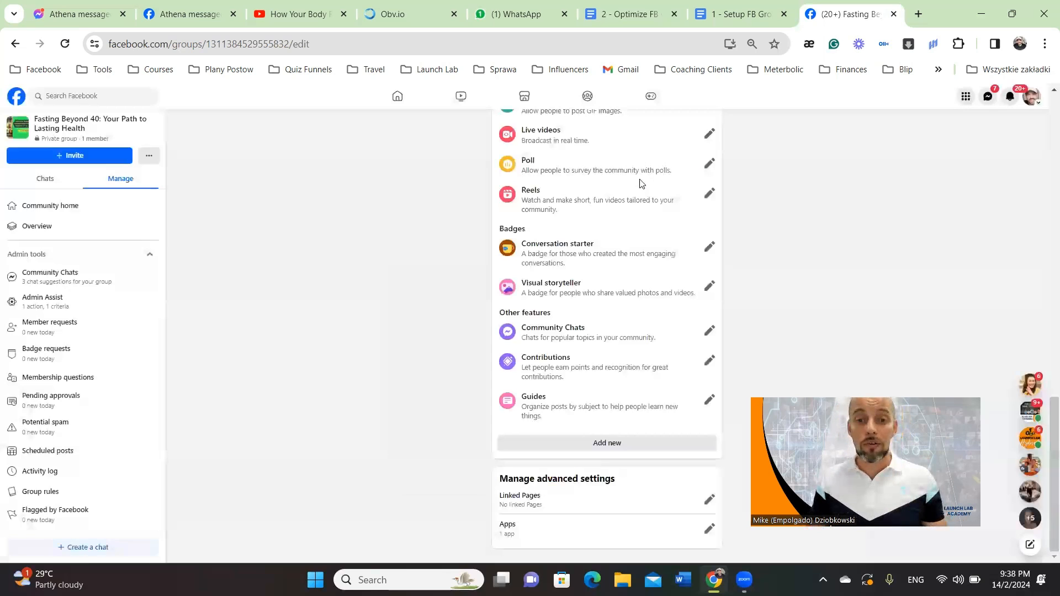
Consult the Google Docs checklist, then start a membership question in the Facebook group with Checkboxes as the answer type
{"action": "scroll", "coordinate": [1045, 356], "scroll_direction": "up", "scroll_amount": 5}
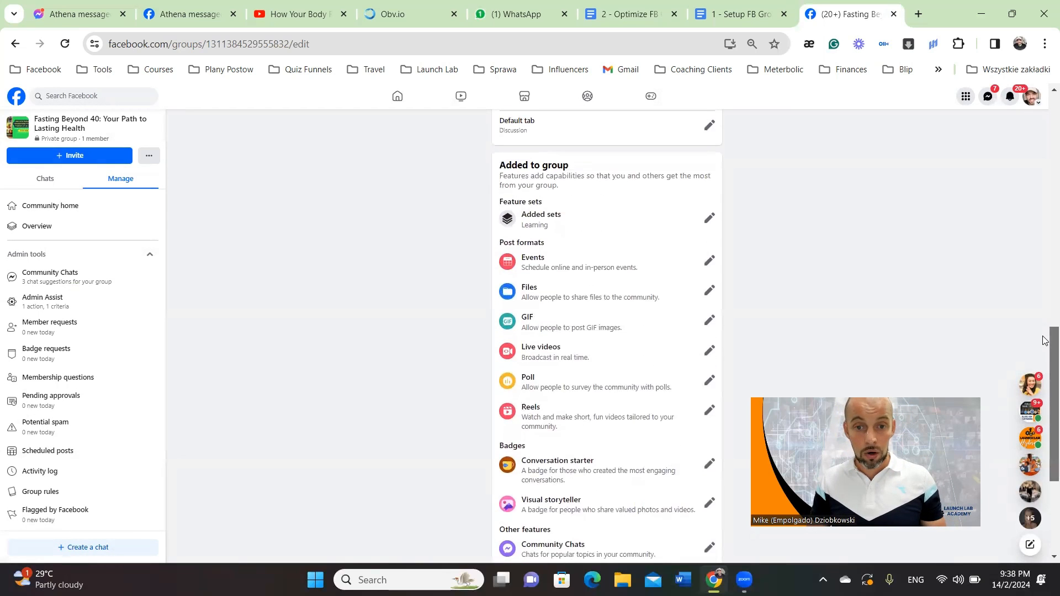
{"action": "left_click", "coordinate": [626, 13]}
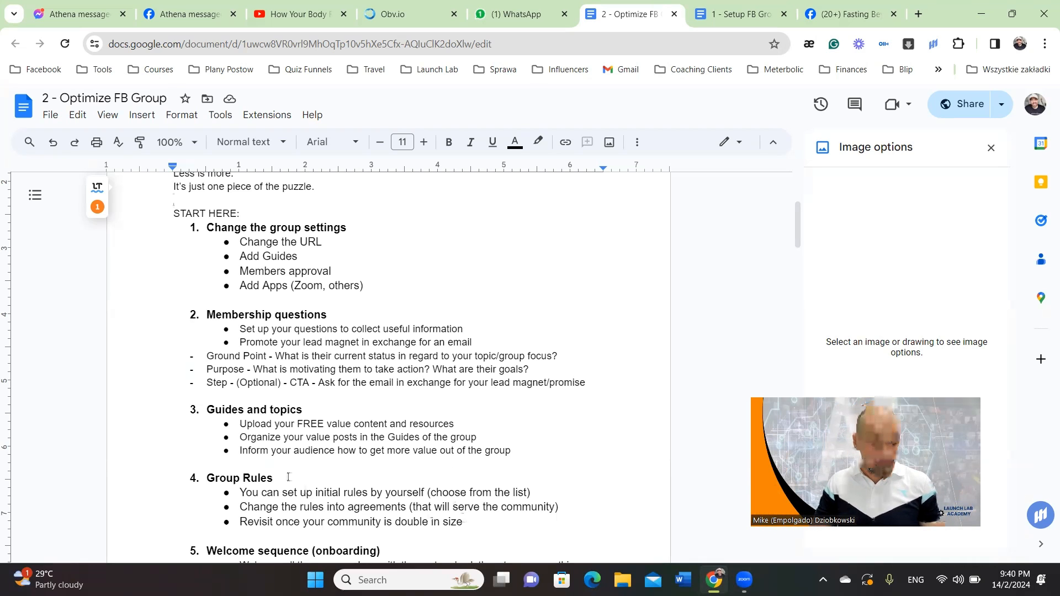
{"action": "left_click", "coordinate": [850, 14]}
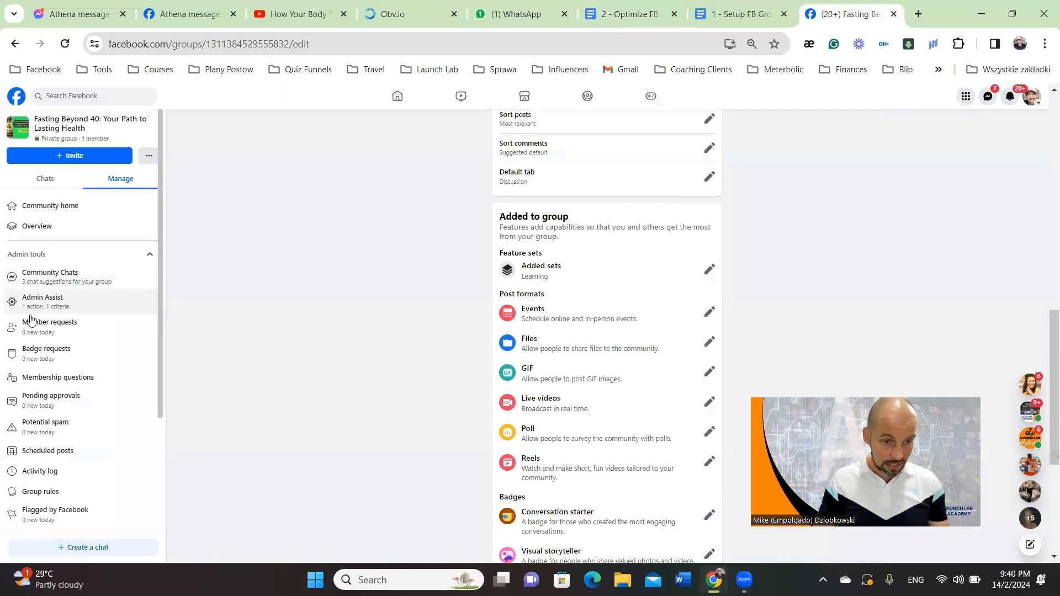
{"action": "left_click", "coordinate": [52, 380]}
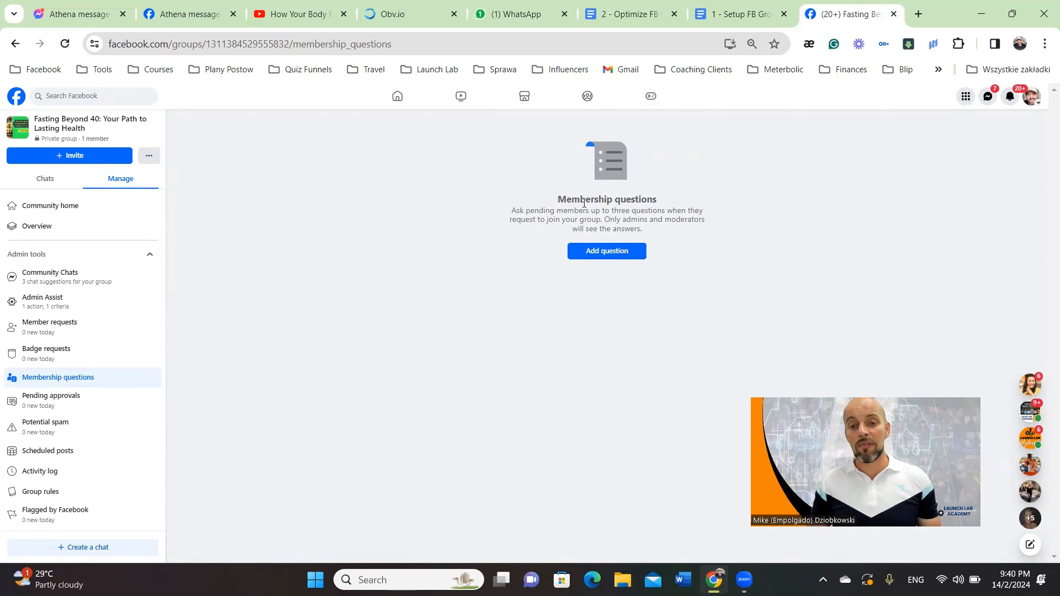
{"action": "left_click", "coordinate": [609, 255]}
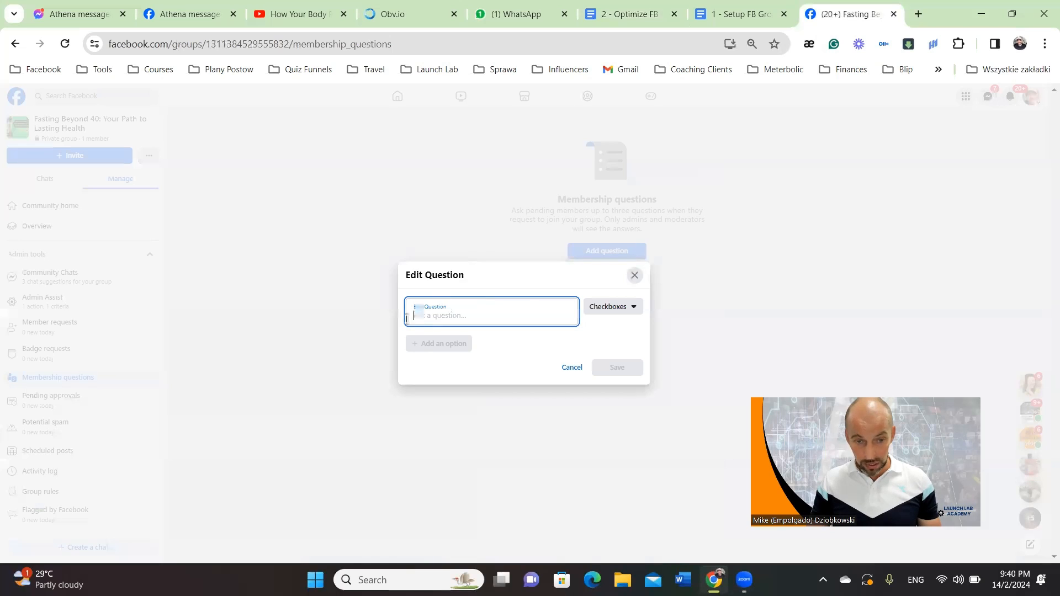
{"action": "left_click", "coordinate": [619, 308]}
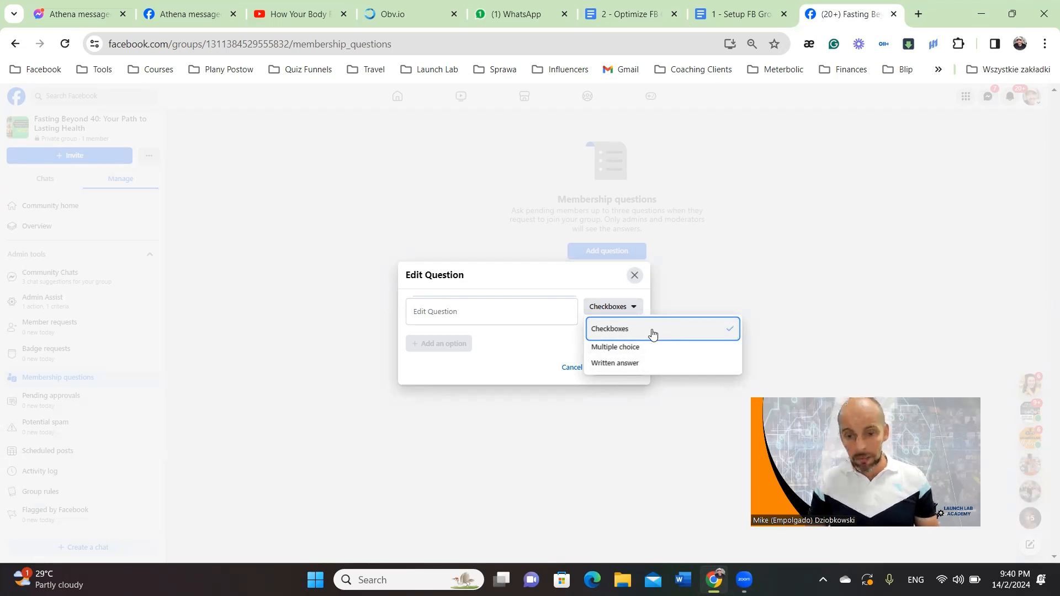
{"action": "left_click", "coordinate": [610, 337]}
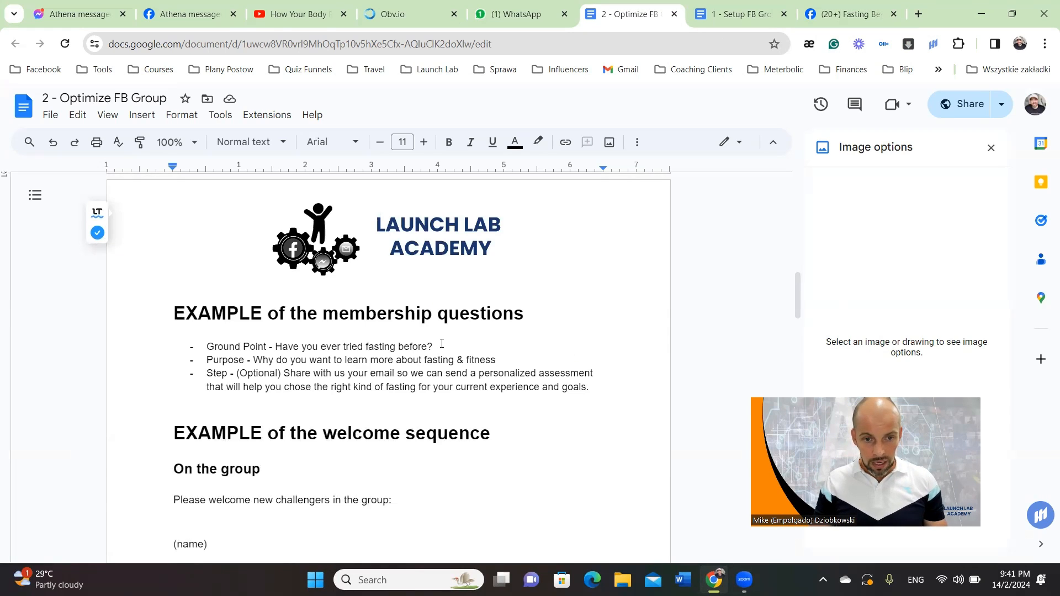
Copy the example question "Have you ever tried fasting before?" from the Google Docs checklist into the Facebook membership question
{"action": "left_click_drag", "start_coordinate": [436, 346], "coordinate": [277, 346]}
{"action": "key", "text": "ctrl+c"}
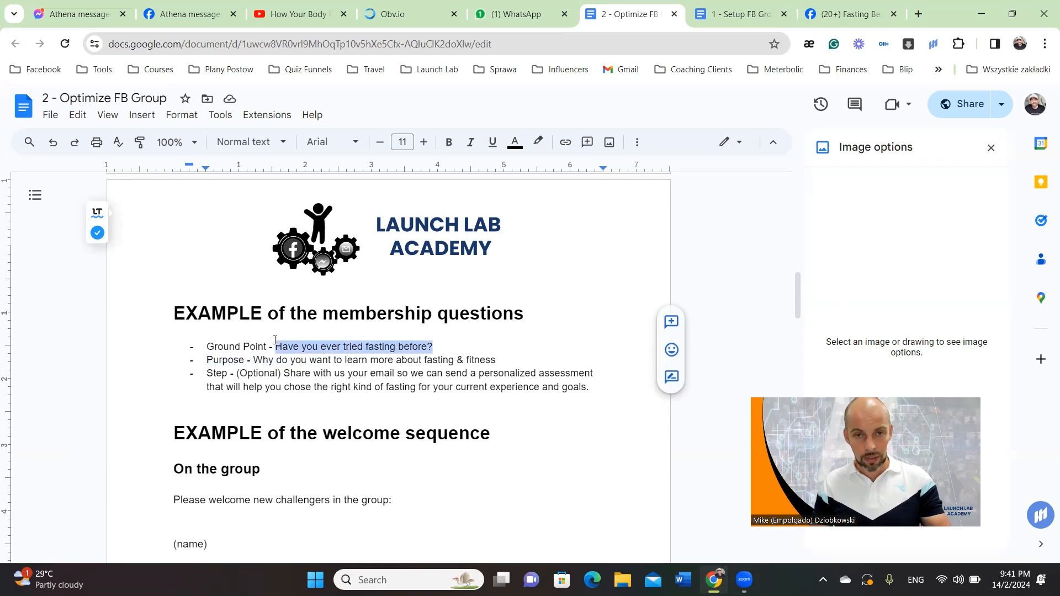
{"action": "left_click", "coordinate": [850, 13]}
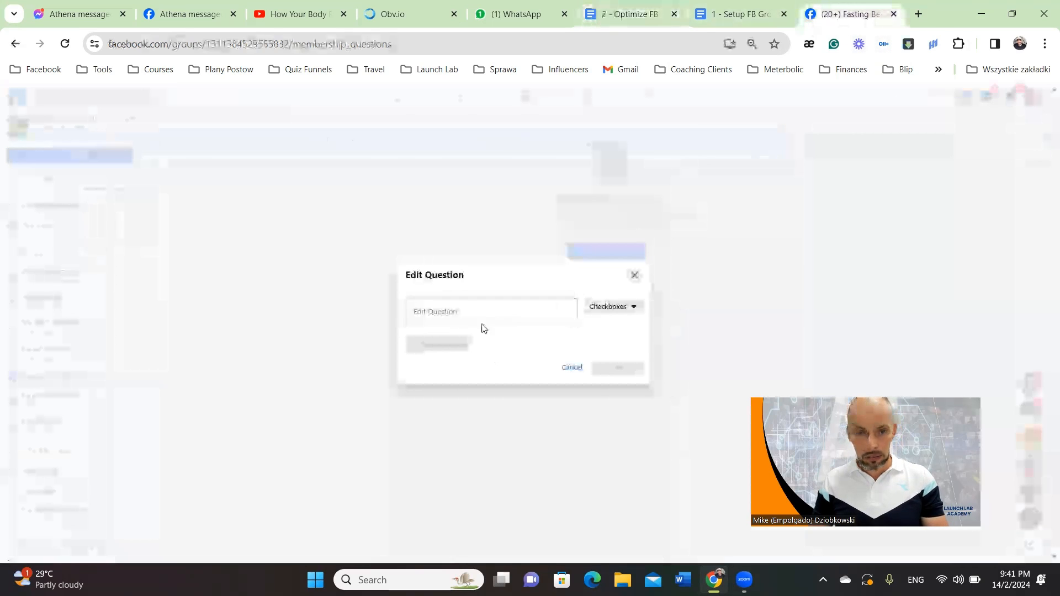
{"action": "left_click", "coordinate": [483, 322]}
{"action": "key", "text": "ctrl+v"}
Add the answer option "No I never tried but I am ready to start my journey" to the fasting question
{"action": "left_click", "coordinate": [438, 345]}
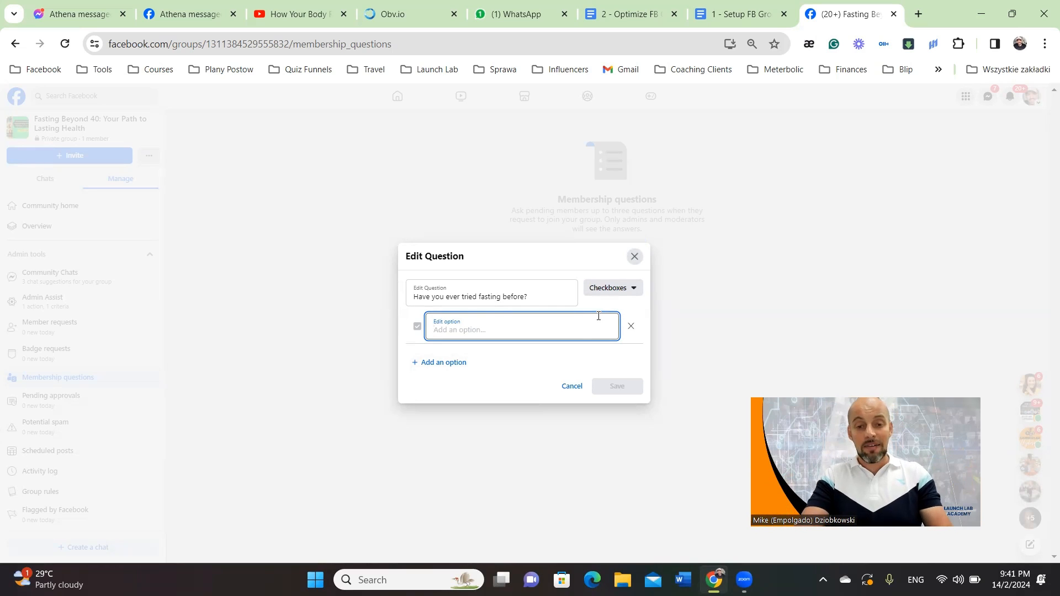
{"action": "type", "text": "No I never tried but I"}
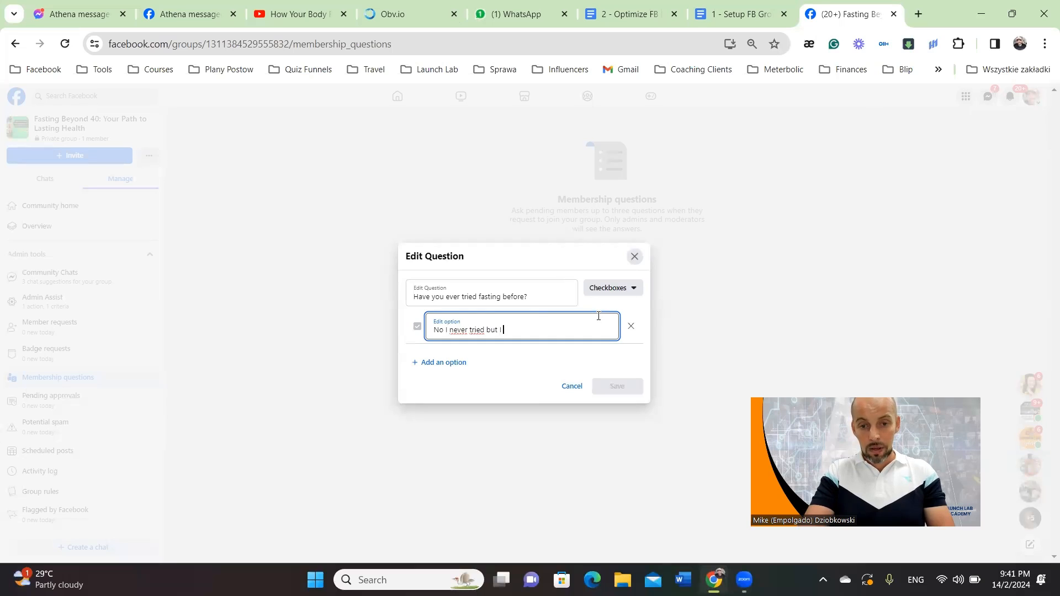
{"action": "type", "text": "am ready to start "}
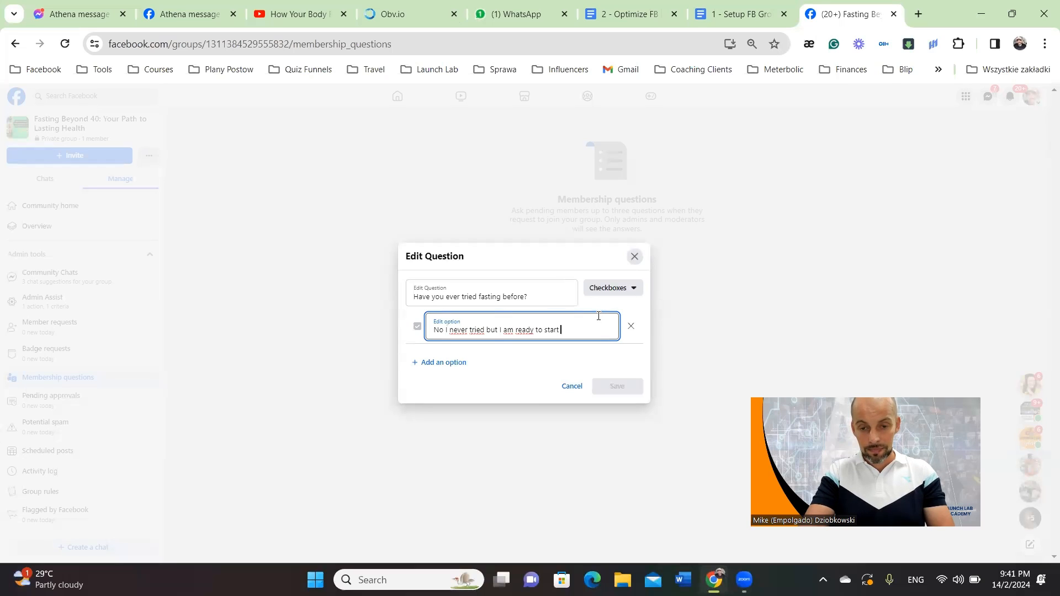
{"action": "type", "text": "my journey"}
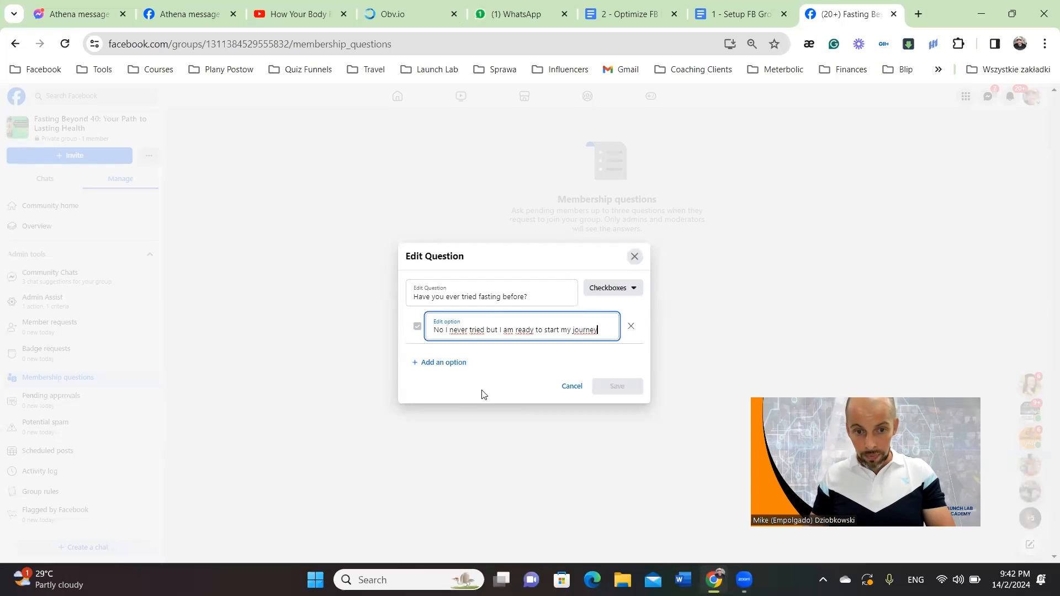
Add a second answer option reading "Yes I tried but it was challenging and I need more info"
{"action": "left_click", "coordinate": [444, 363]}
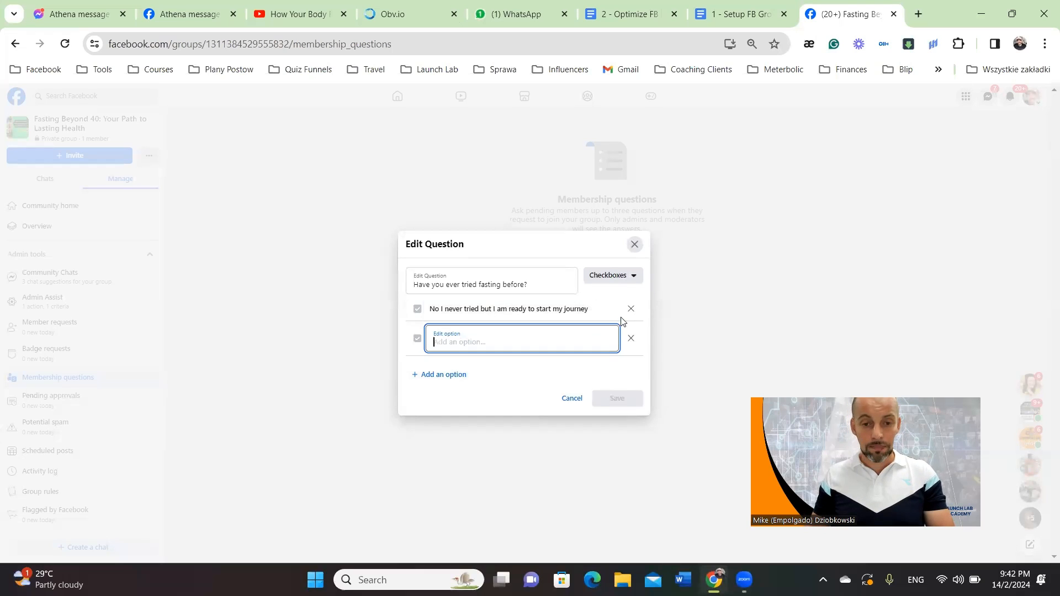
{"action": "type", "text": "Yes I tried"}
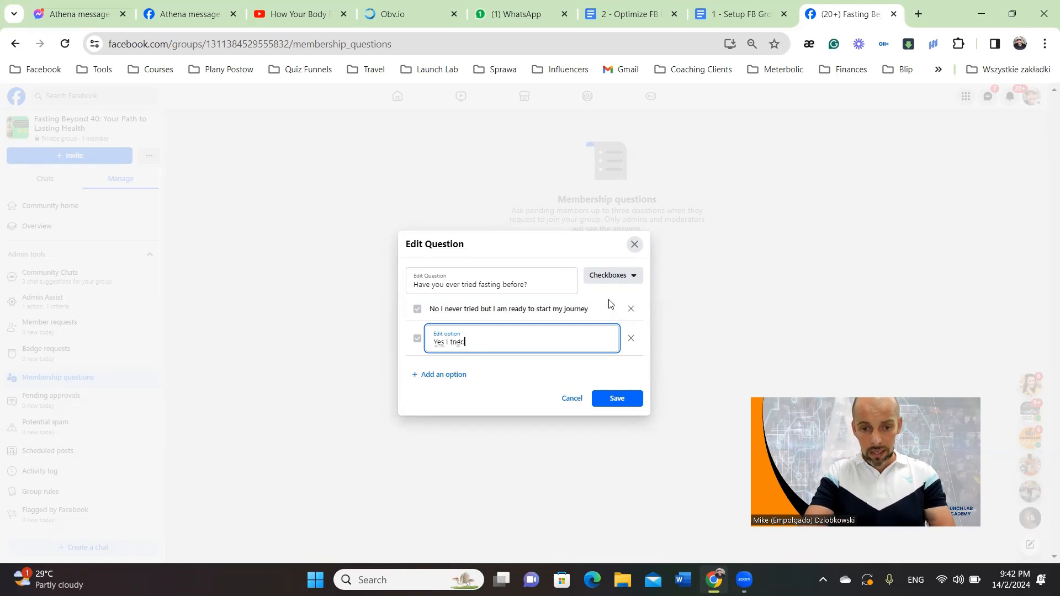
{"action": "type", "text": " but it was challe"}
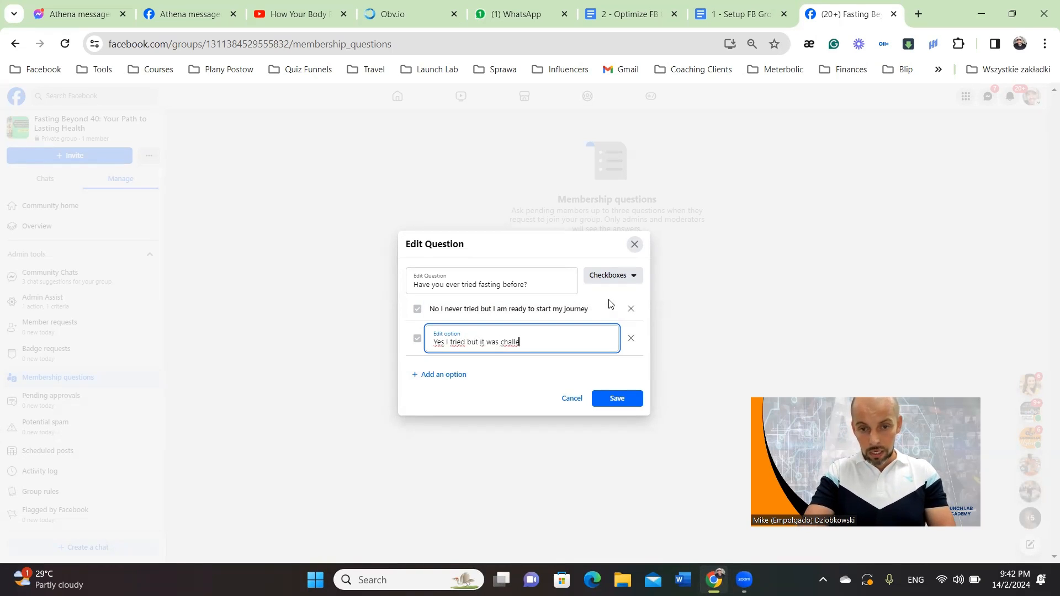
{"action": "type", "text": "nging "}
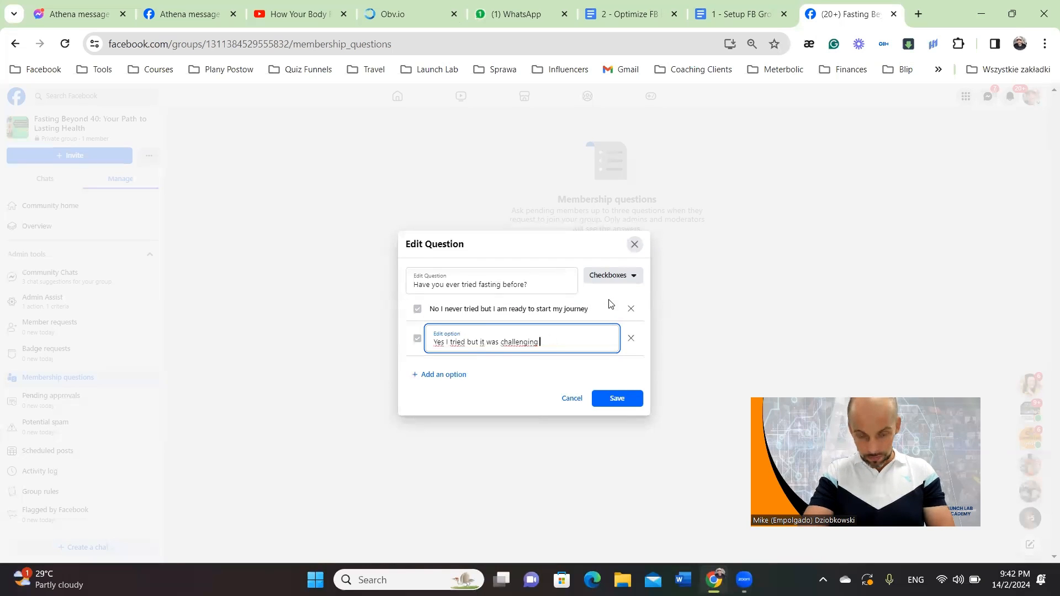
{"action": "type", "text": "and I need more info"}
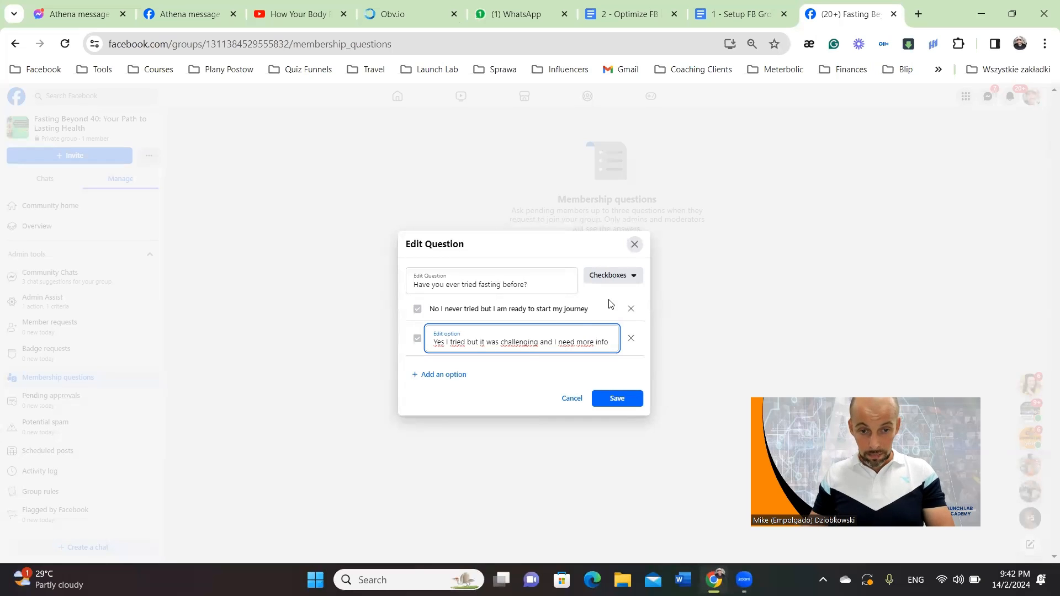
Add the answer option "Yes I am a Furious Faster and I would like to connect with like minded people" and save the question
{"action": "left_click", "coordinate": [447, 377]}
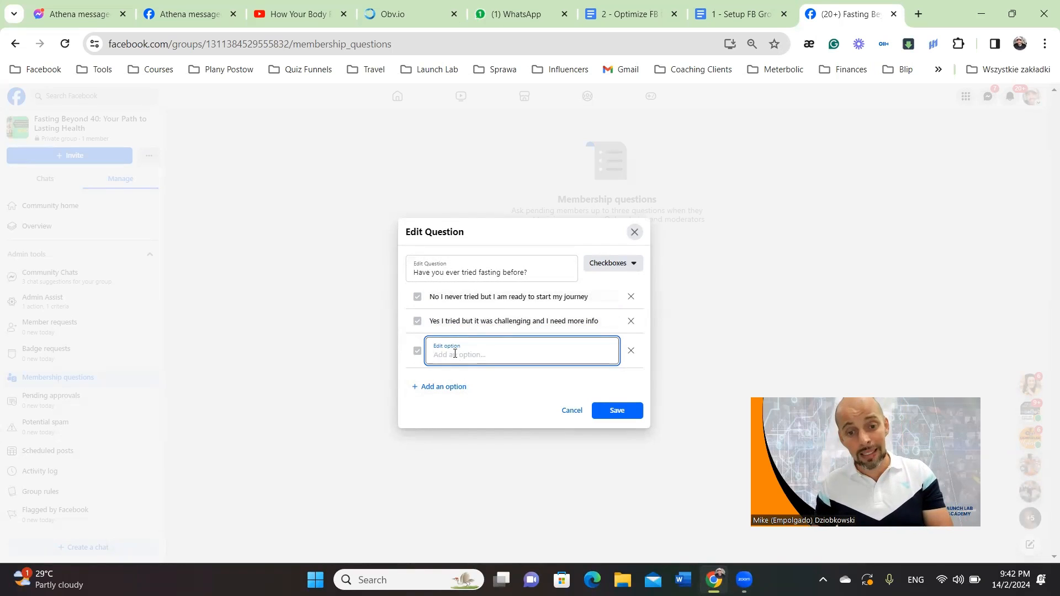
{"action": "type", "text": "Yes I am a f"}
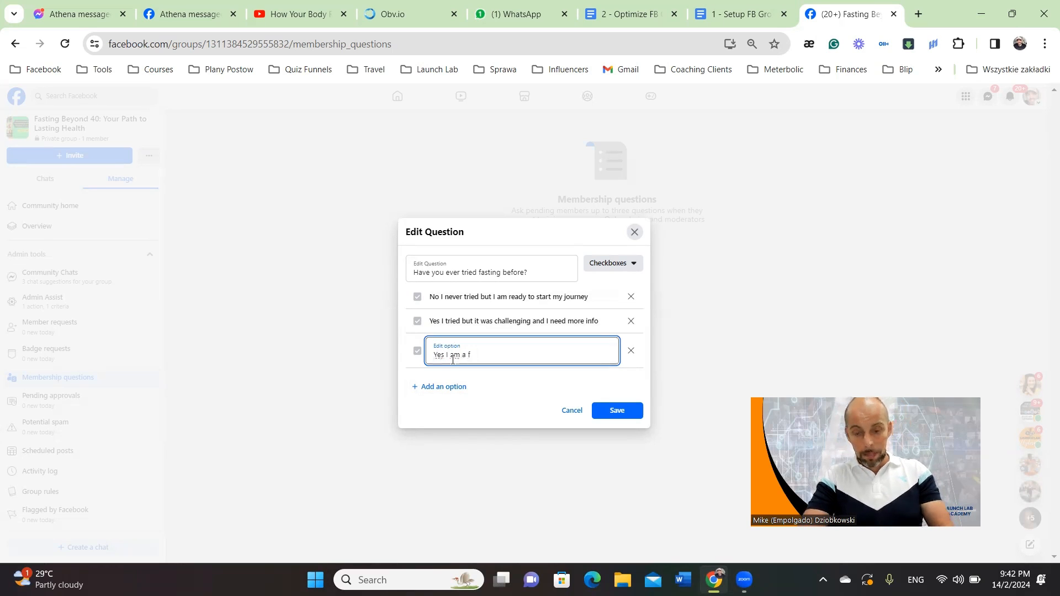
{"action": "type", "text": "urious f"}
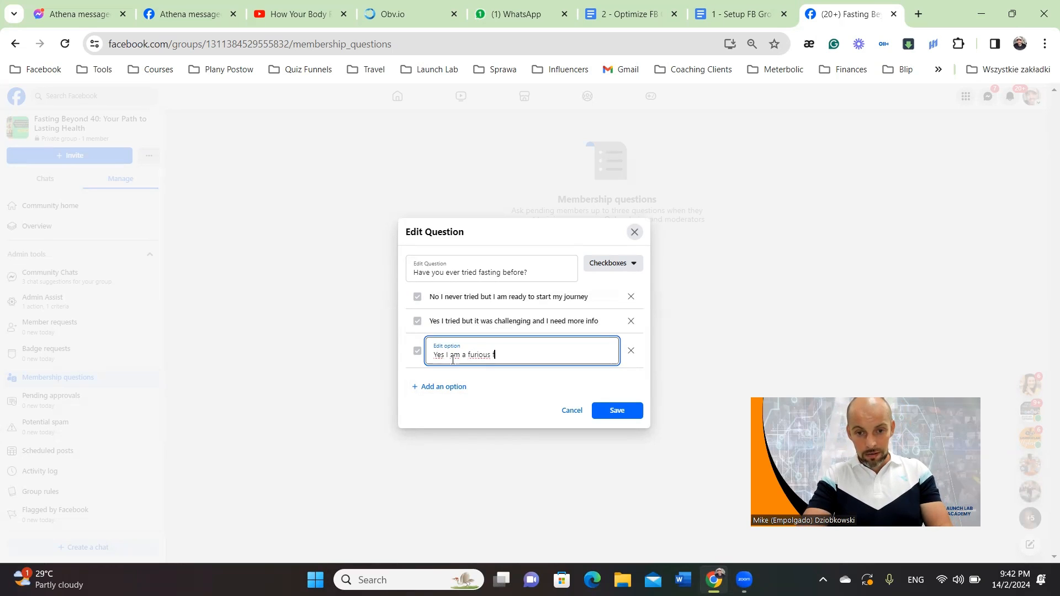
{"action": "type", "text": "aster"}
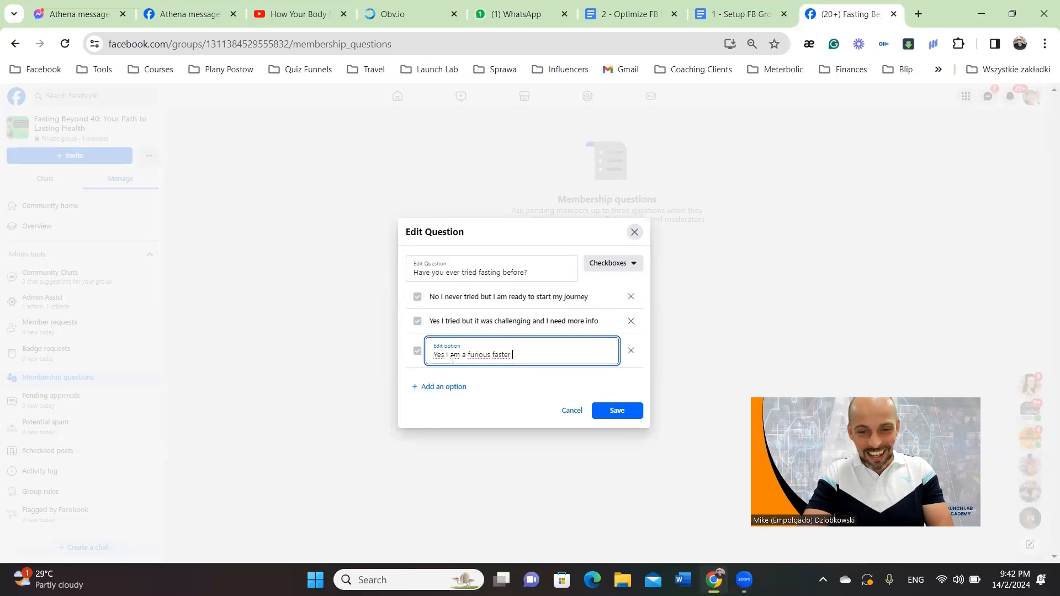
{"action": "key", "text": "BackSpace"}
{"action": "key", "text": "BackSpace"}
{"action": "key", "text": "BackSpace"}
{"action": "key", "text": "BackSpace"}
{"action": "key", "text": "BackSpace"}
{"action": "key", "text": "BackSpace"}
{"action": "key", "text": "BackSpace"}
{"action": "key", "text": "BackSpace"}
{"action": "key", "text": "BackSpace"}
{"action": "key", "text": "BackSpace"}
{"action": "key", "text": "BackSpace"}
{"action": "key", "text": "BackSpace"}
{"action": "key", "text": "BackSpace"}
{"action": "key", "text": "BackSpace"}
{"action": "key", "text": "BackSpace"}
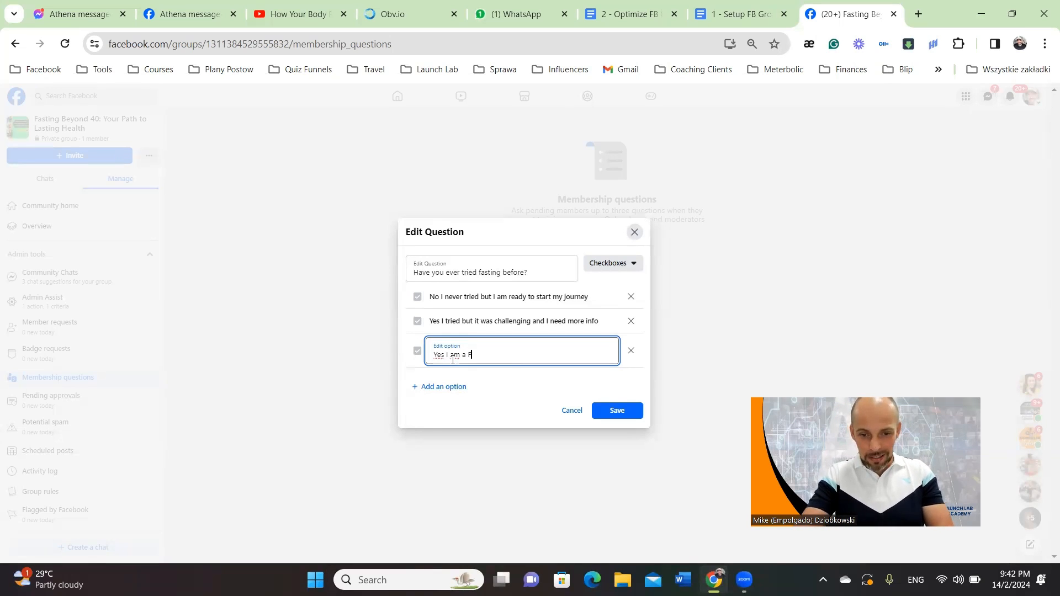
{"action": "type", "text": "Furiu"}
{"action": "key", "text": "BackSpace"}
{"action": "type", "text": "ous Faster "}
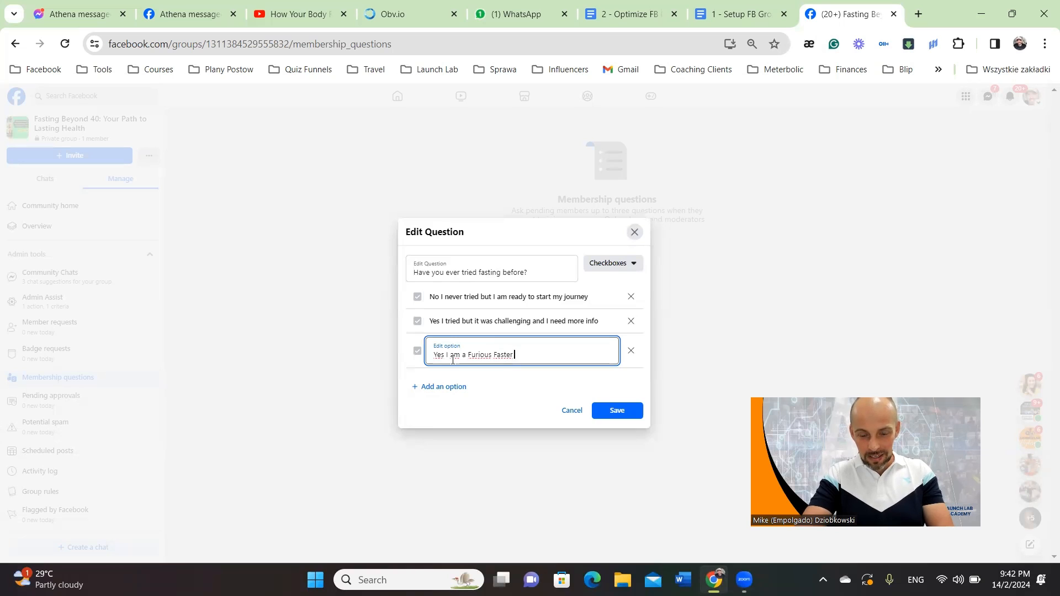
{"action": "type", "text": "and I would like to conne"}
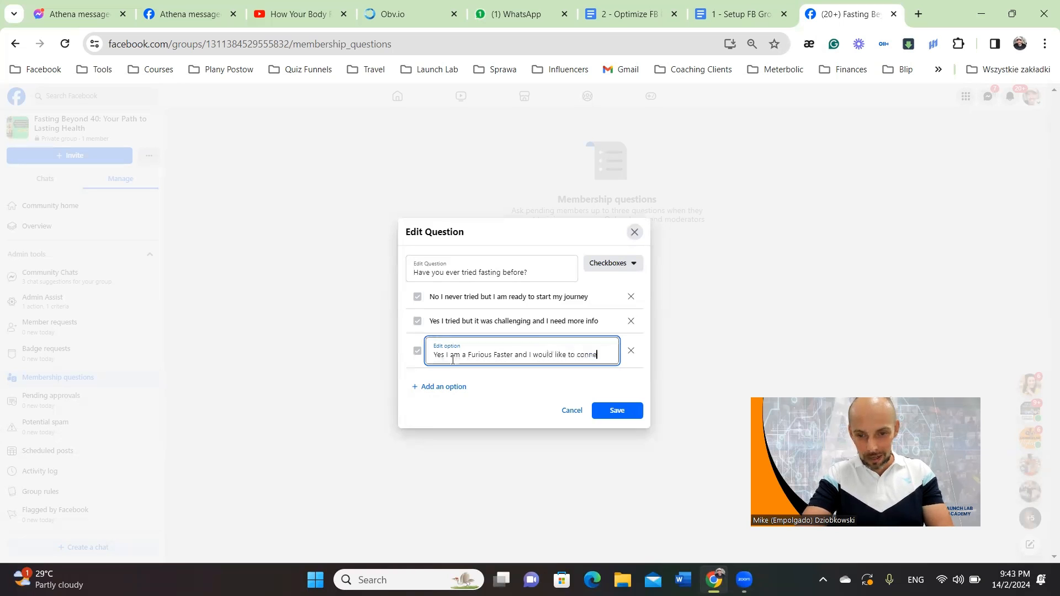
{"action": "type", "text": "ct with like minded people"}
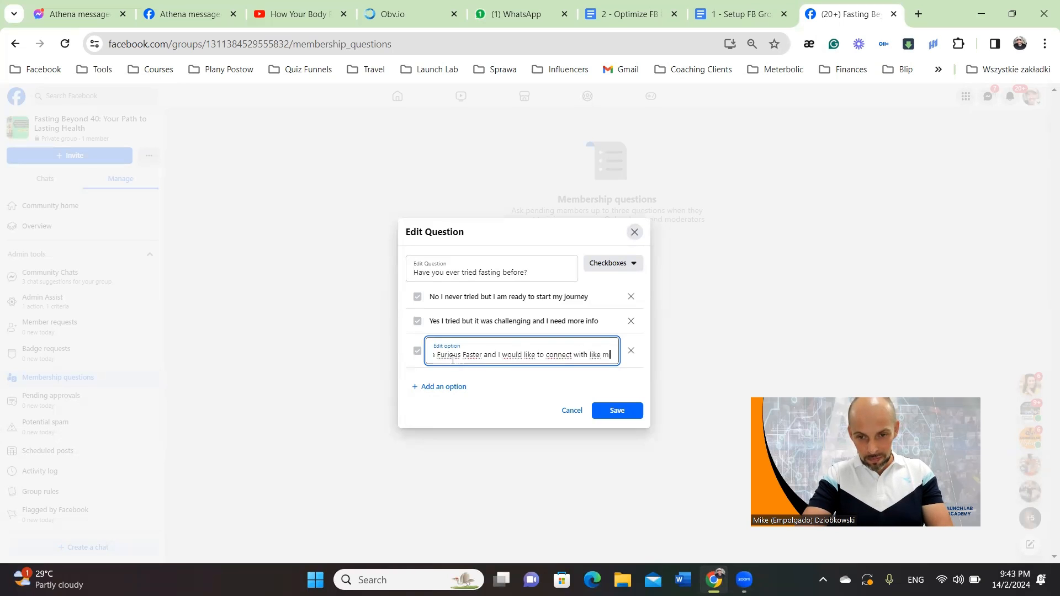
{"action": "left_click", "coordinate": [454, 380]}
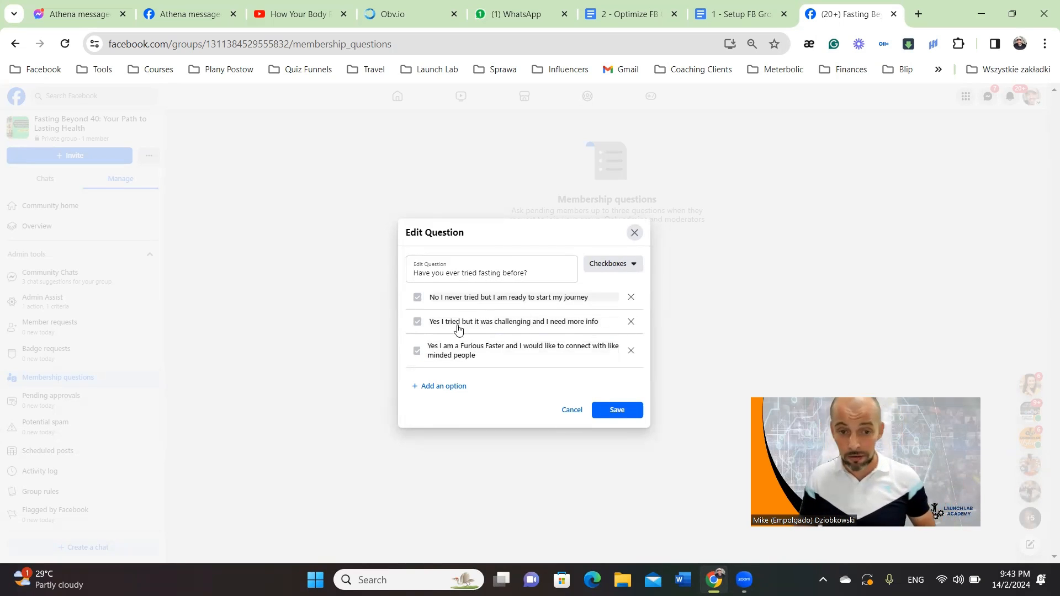
{"action": "left_click", "coordinate": [610, 410]}
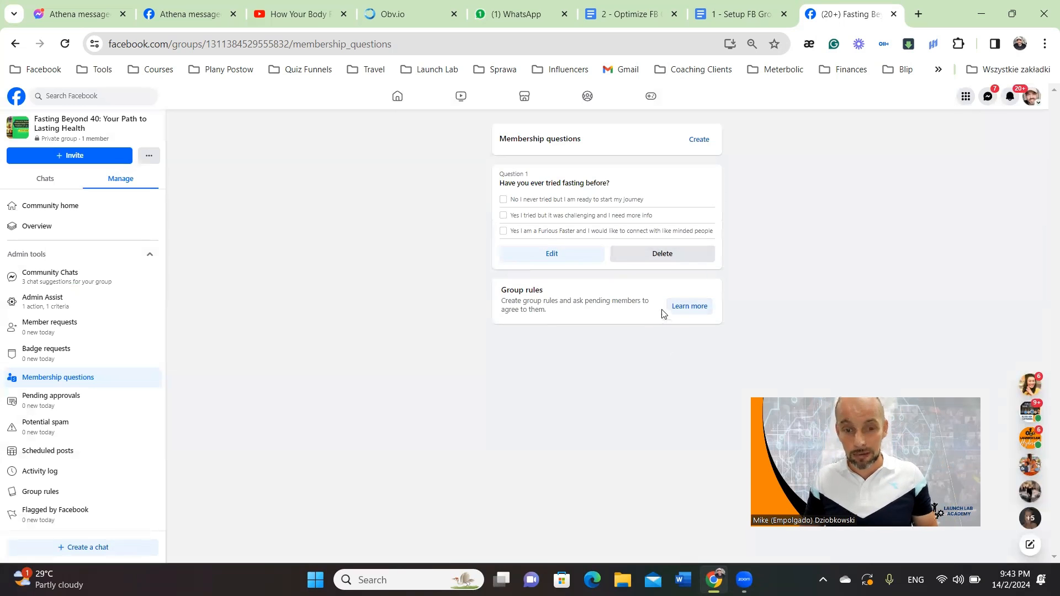
Create a second Facebook membership question using "Why do you want to learn more about fasting & fitness" copied from the Google Docs examples
{"action": "left_click", "coordinate": [698, 141]}
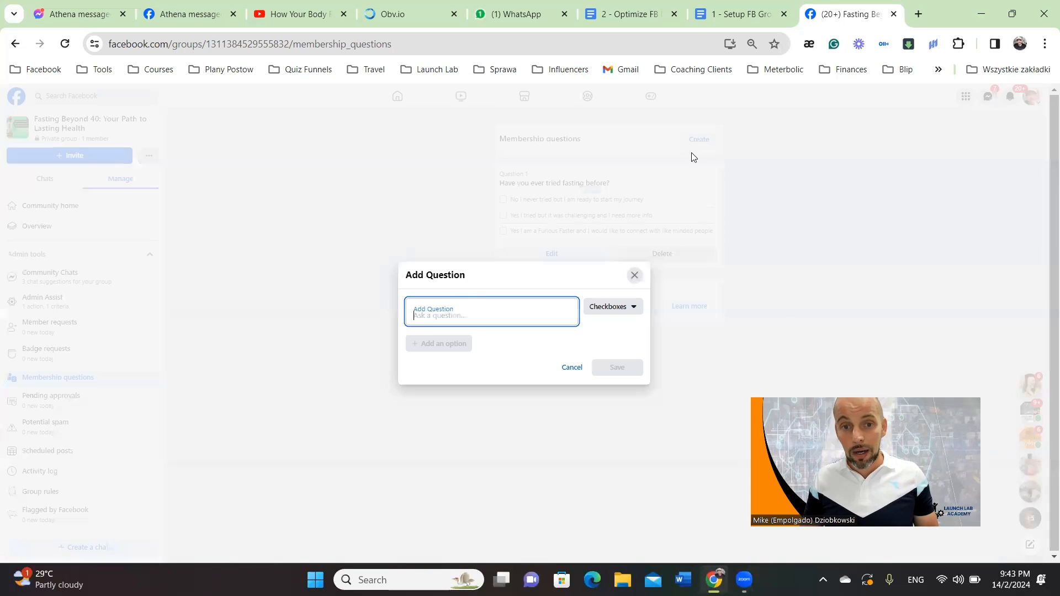
{"action": "left_click", "coordinate": [629, 13]}
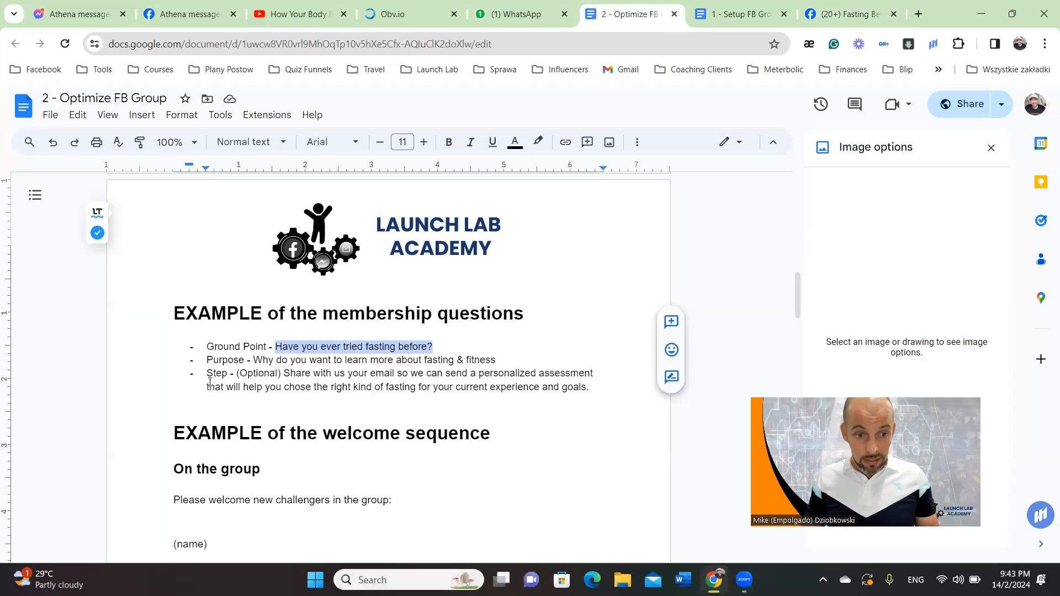
{"action": "left_click_drag", "start_coordinate": [495, 359], "coordinate": [255, 357]}
{"action": "key", "text": "ctrl+c"}
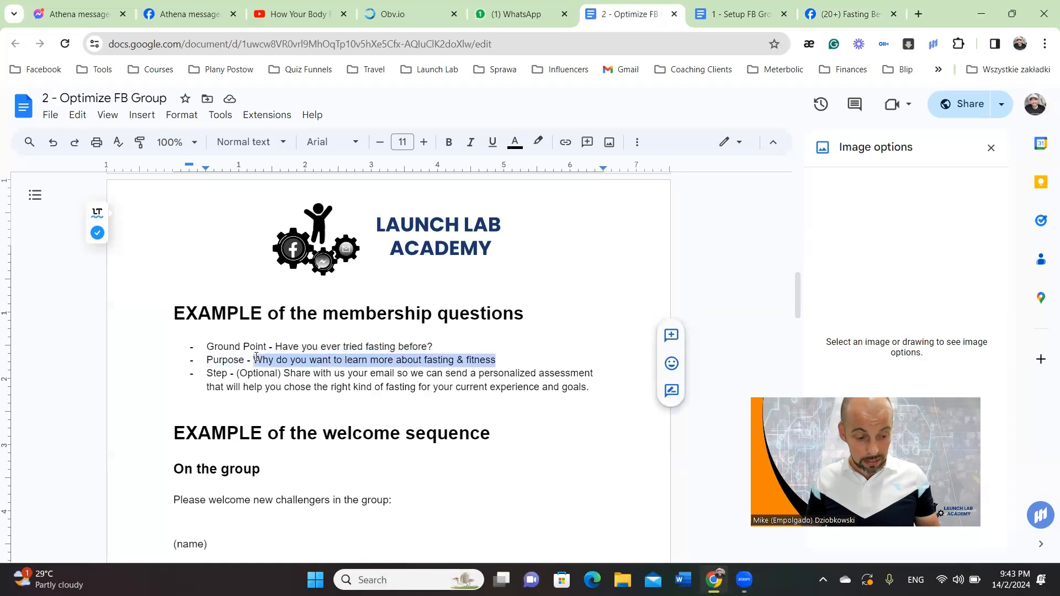
{"action": "left_click", "coordinate": [833, 11]}
{"action": "key", "text": "ctrl+v"}
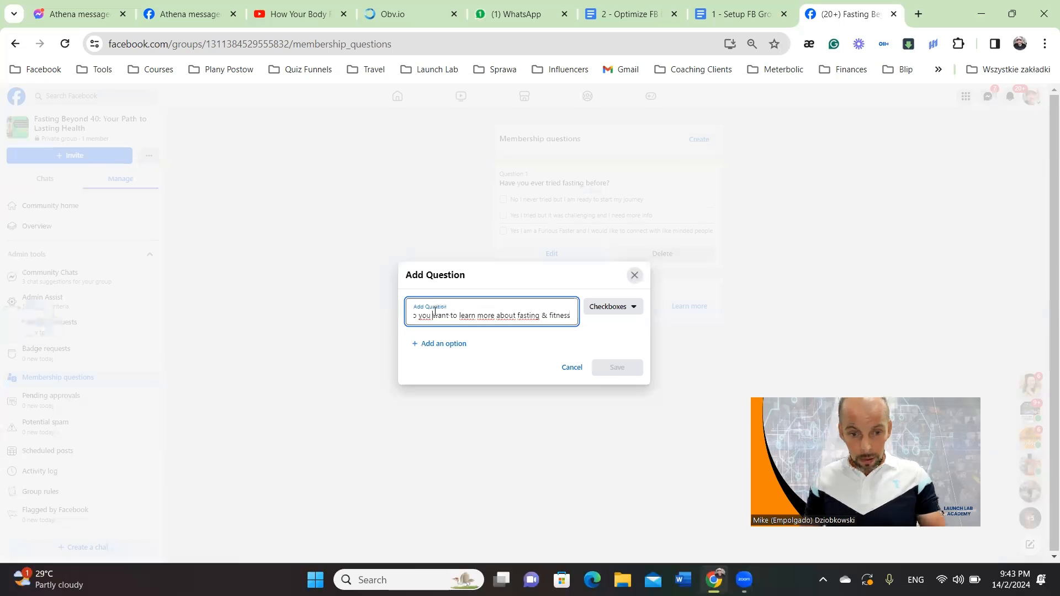
Add the answer option "I need to lose weight through fasting" to the question about learning fasting & fitness
{"action": "left_click", "coordinate": [644, 19]}
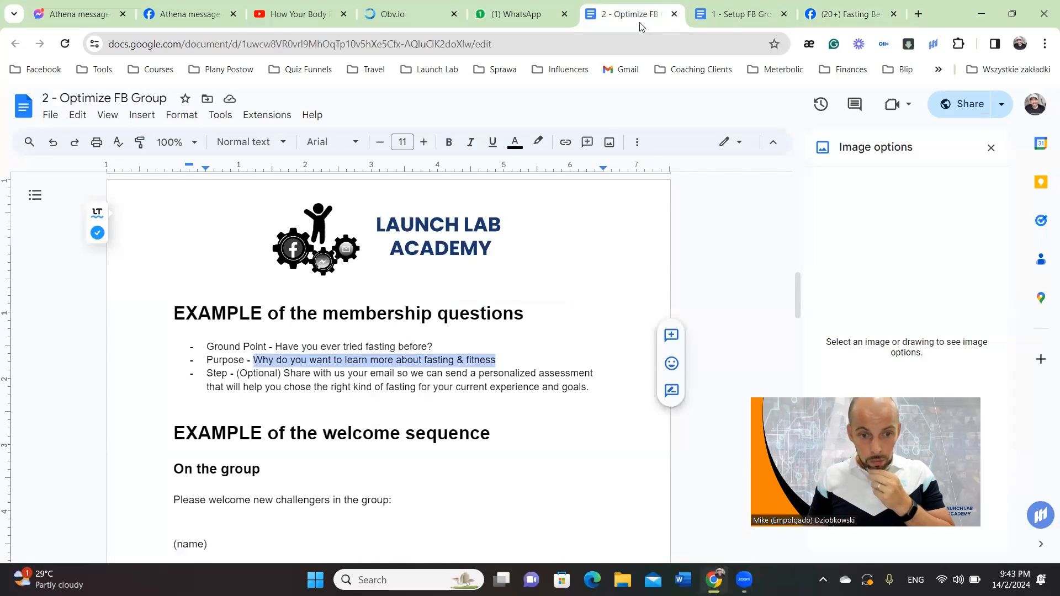
{"action": "left_click", "coordinate": [844, 13]}
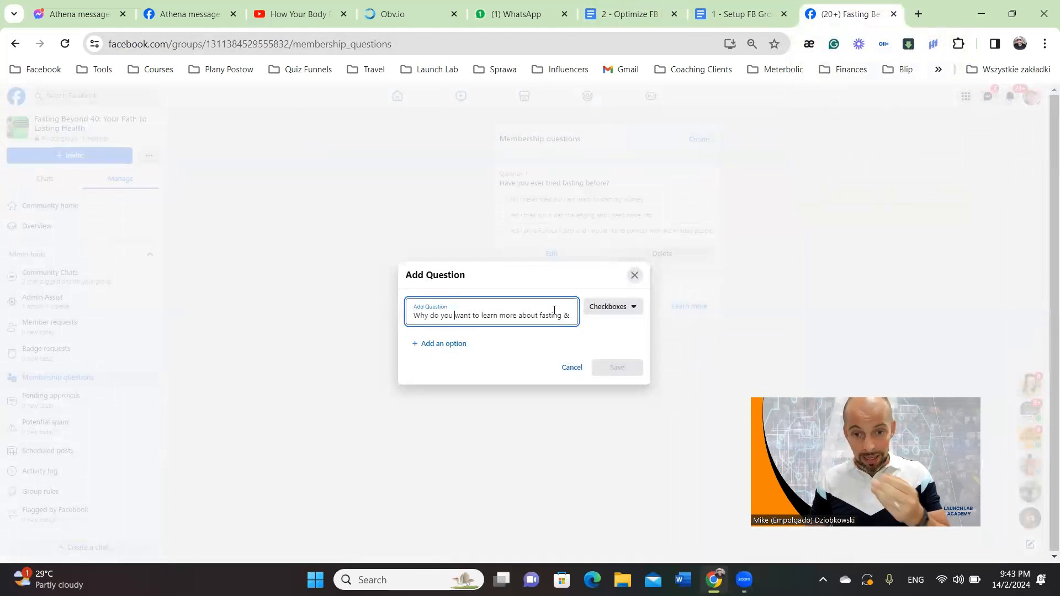
{"action": "left_click", "coordinate": [438, 348]}
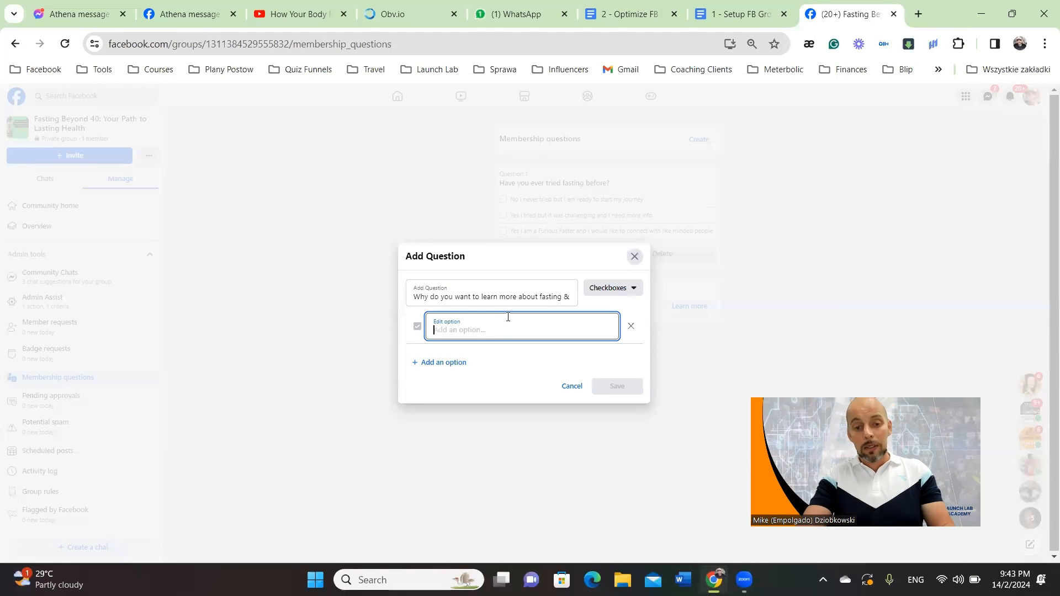
{"action": "type", "text": "I"}
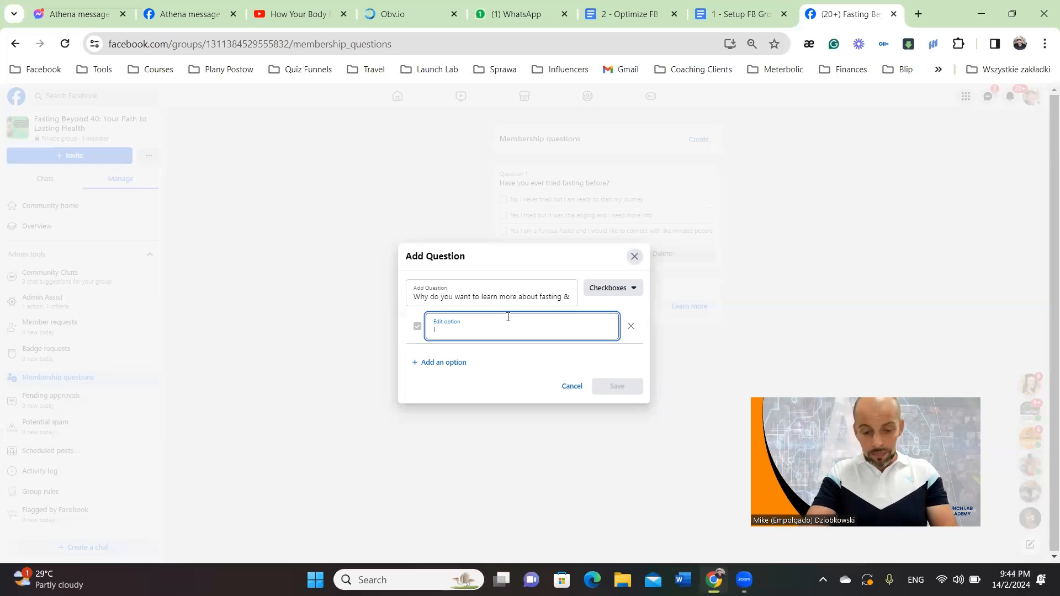
{"action": "type", "text": " need to lose wei"}
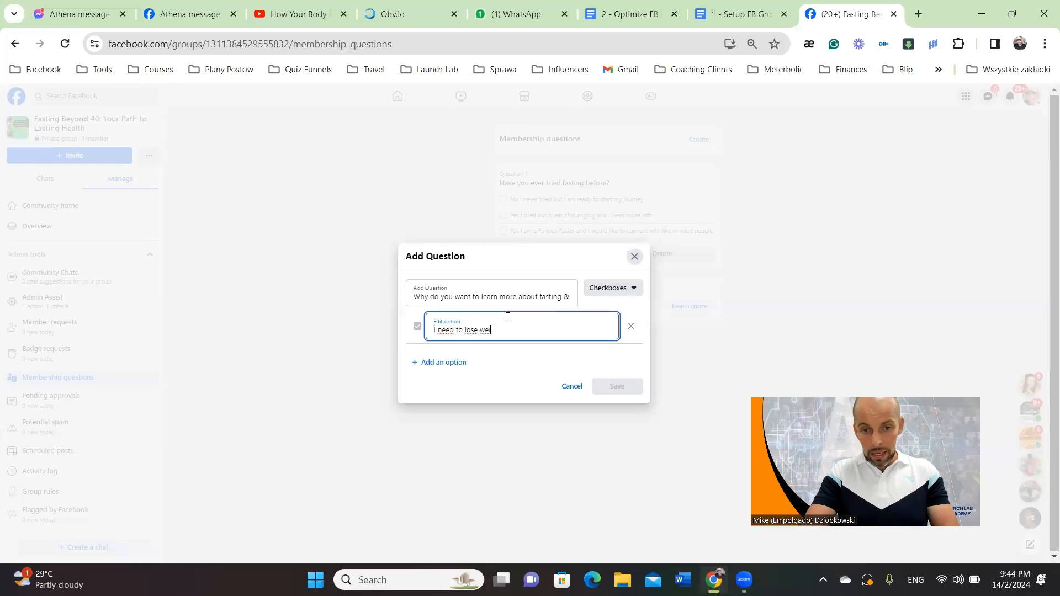
{"action": "type", "text": "ght a"}
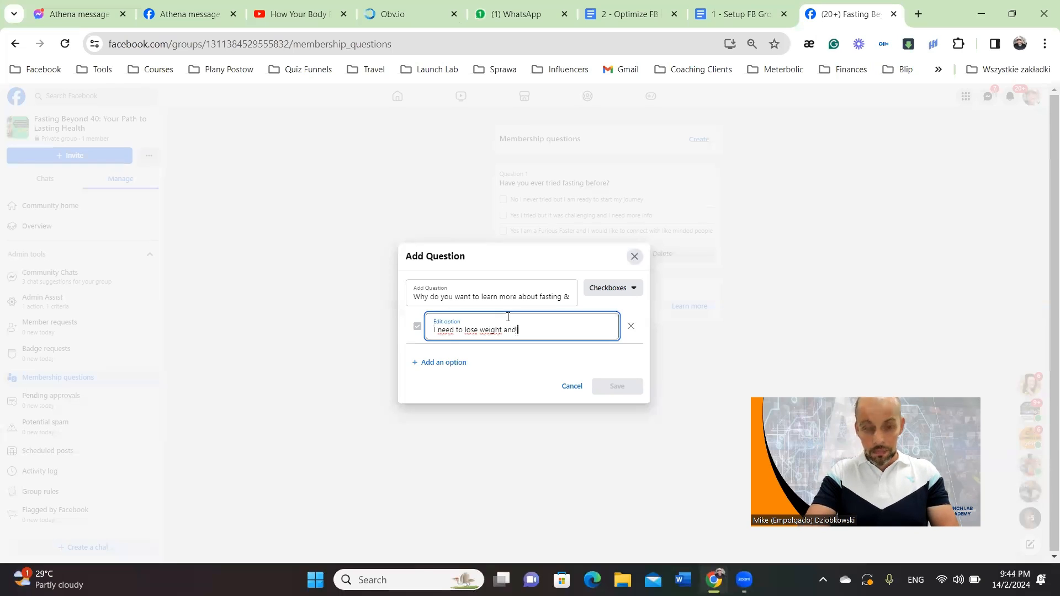
{"action": "type", "text": "nd"}
{"action": "key", "text": "BackSpace"}
{"action": "key", "text": "BackSpace"}
{"action": "key", "text": "BackSpace"}
{"action": "type", "text": "through fasting"}
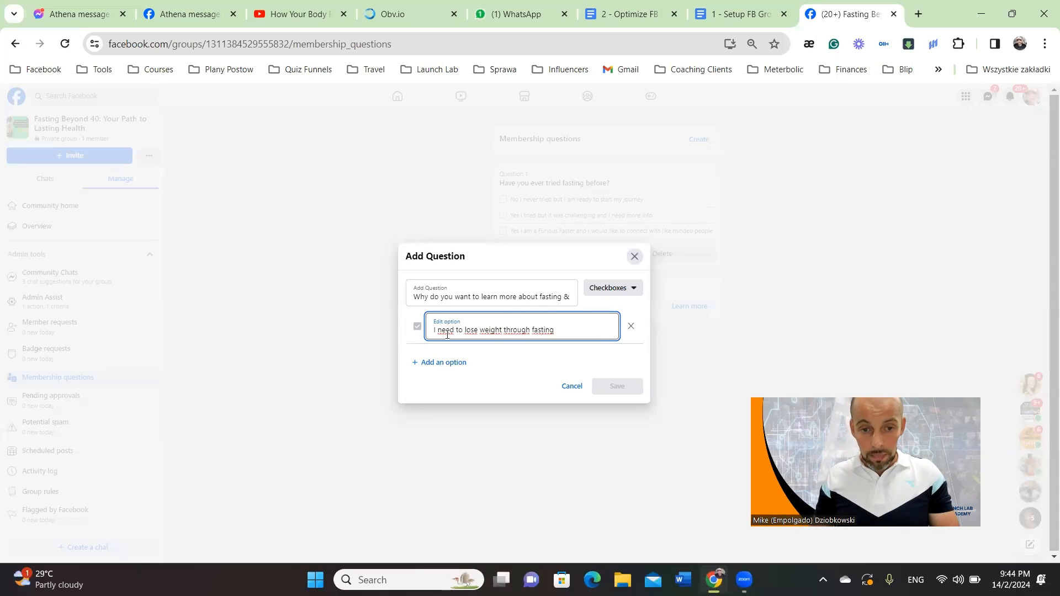
Add a second answer option reading "I want to increase my energy levels and step up with my fitness"
{"action": "left_click", "coordinate": [441, 362]}
{"action": "type", "text": "I want to in"}
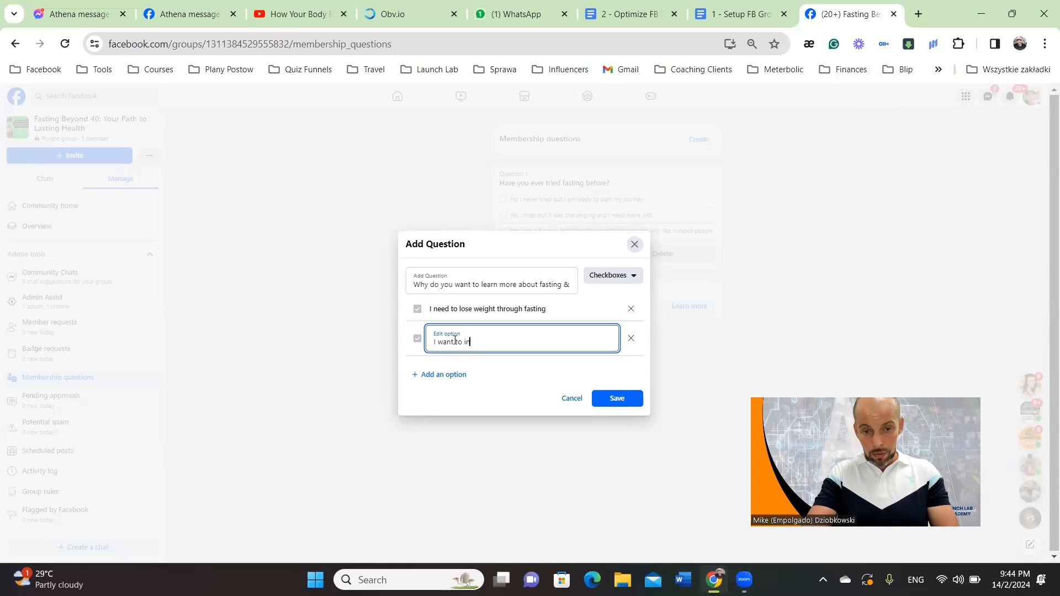
{"action": "type", "text": "crease my"}
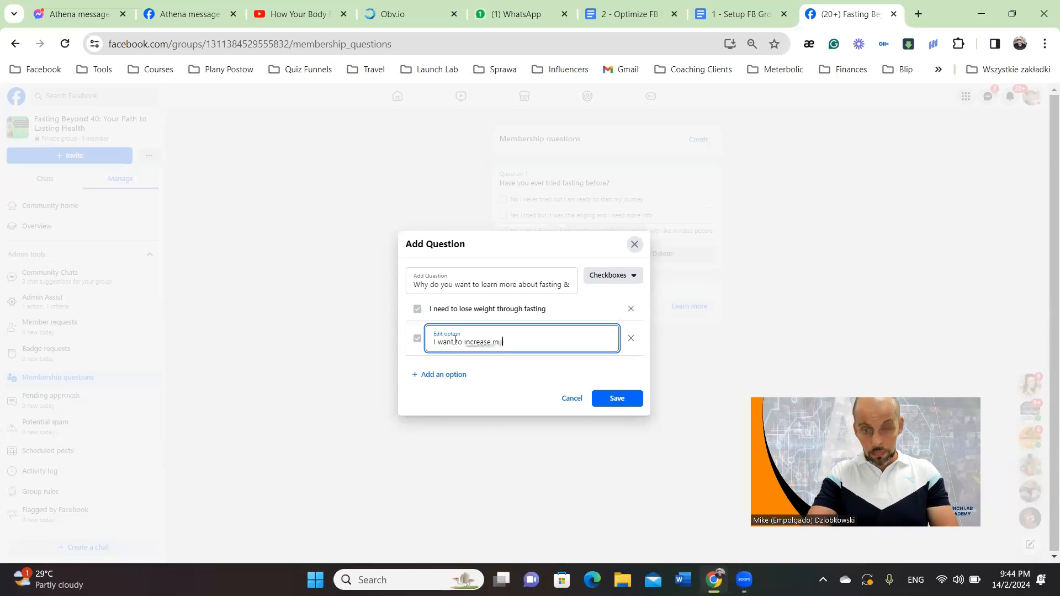
{"action": "key", "text": "BackSpace"}
{"action": "key", "text": "BackSpace"}
{"action": "key", "text": "BackSpace"}
{"action": "key", "text": "BackSpace"}
{"action": "type", "text": "e my ene"}
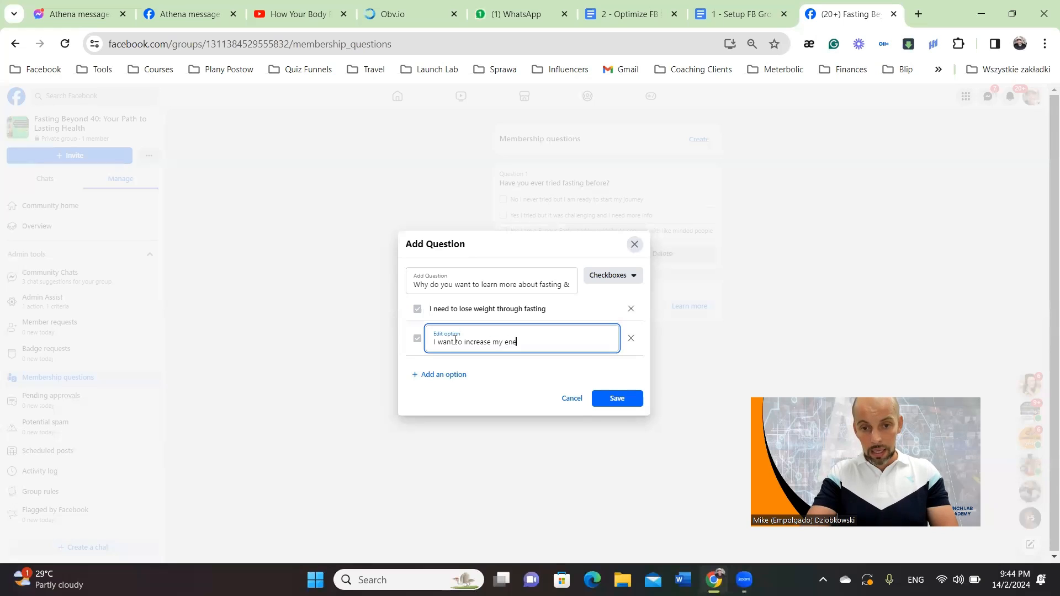
{"action": "type", "text": "rgy level"}
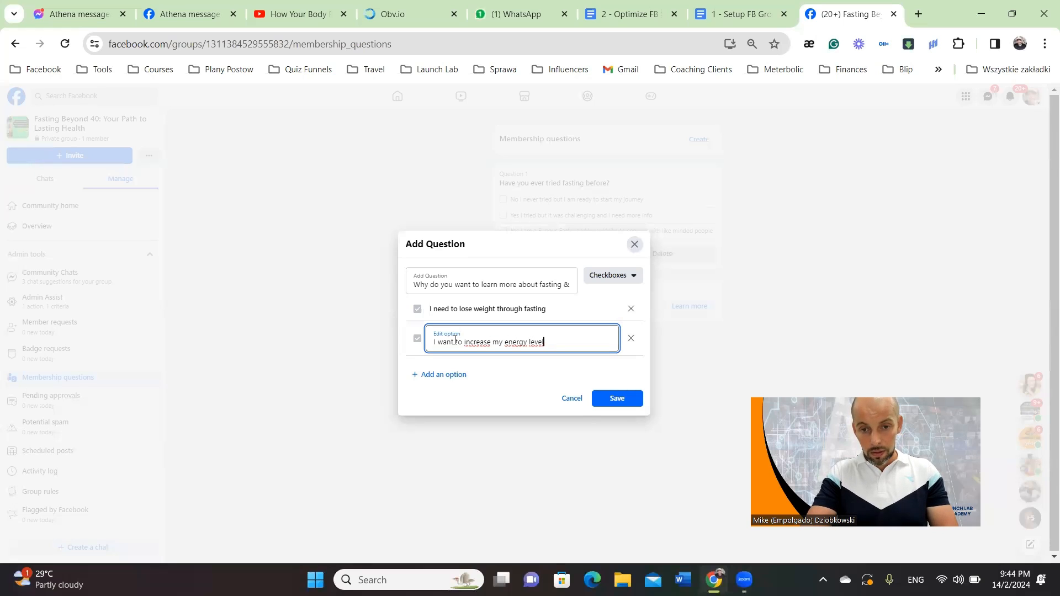
{"action": "type", "text": "s ana"}
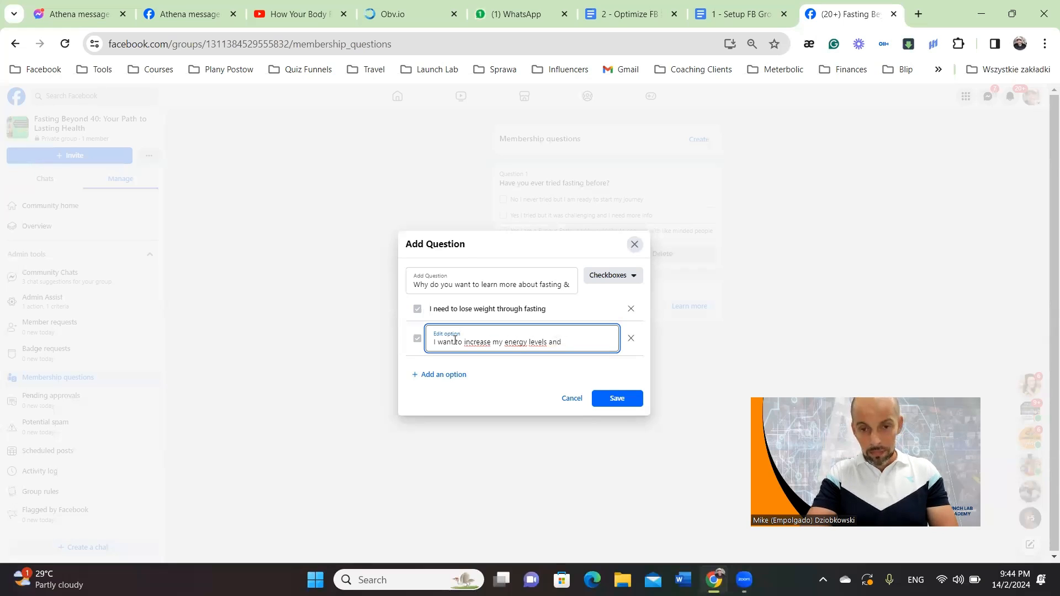
{"action": "type", "text": " step up with my"}
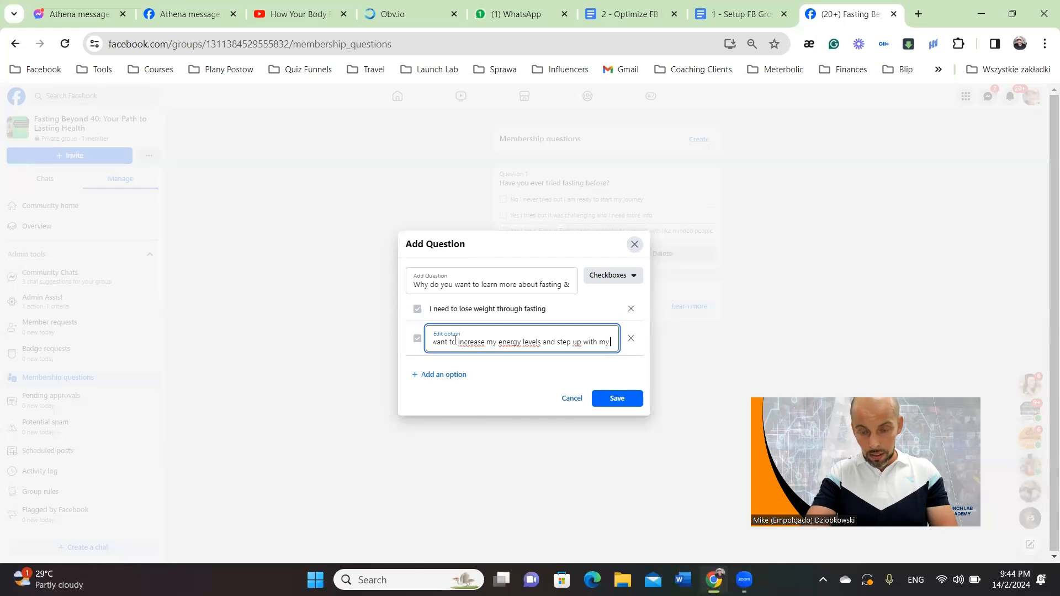
{"action": "type", "text": " fitness"}
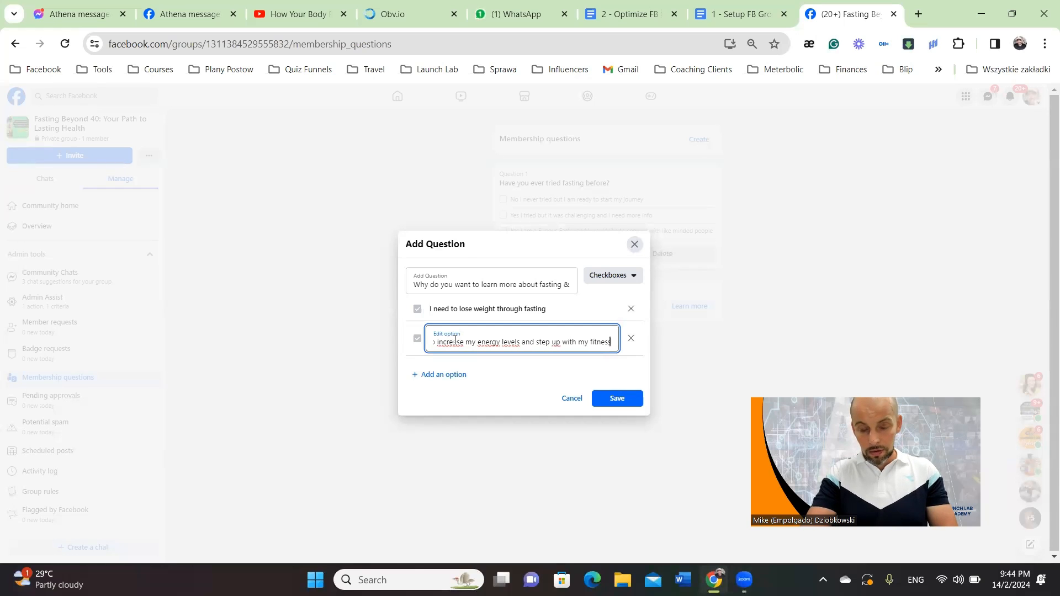
Add a third answer option "I want to live over a 100 in a good health" and save the question
{"action": "key", "text": "Return"}
{"action": "type", "text": "I"}
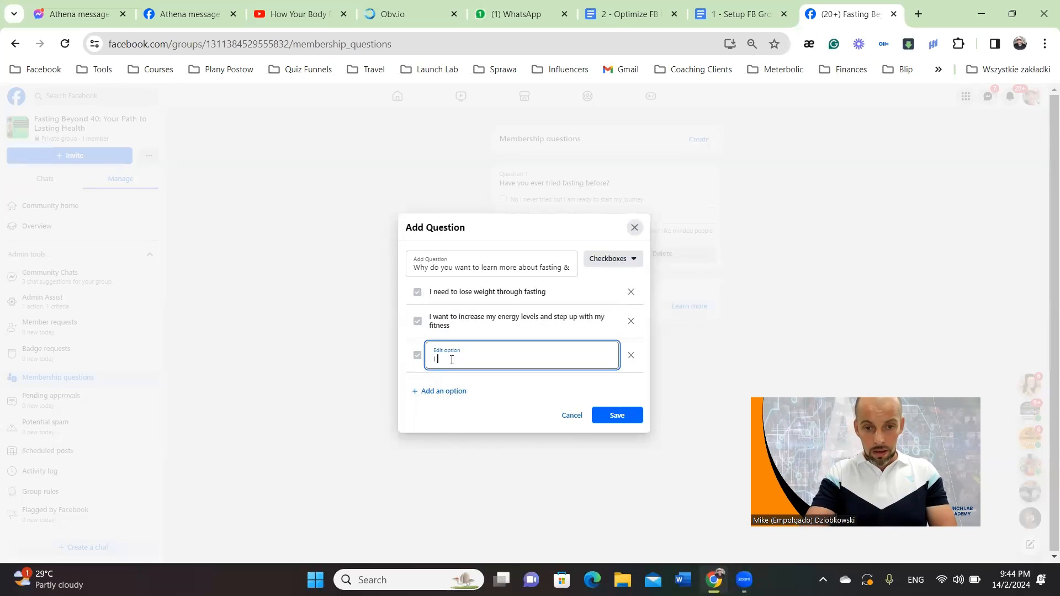
{"action": "type", "text": " want to live over a 1"}
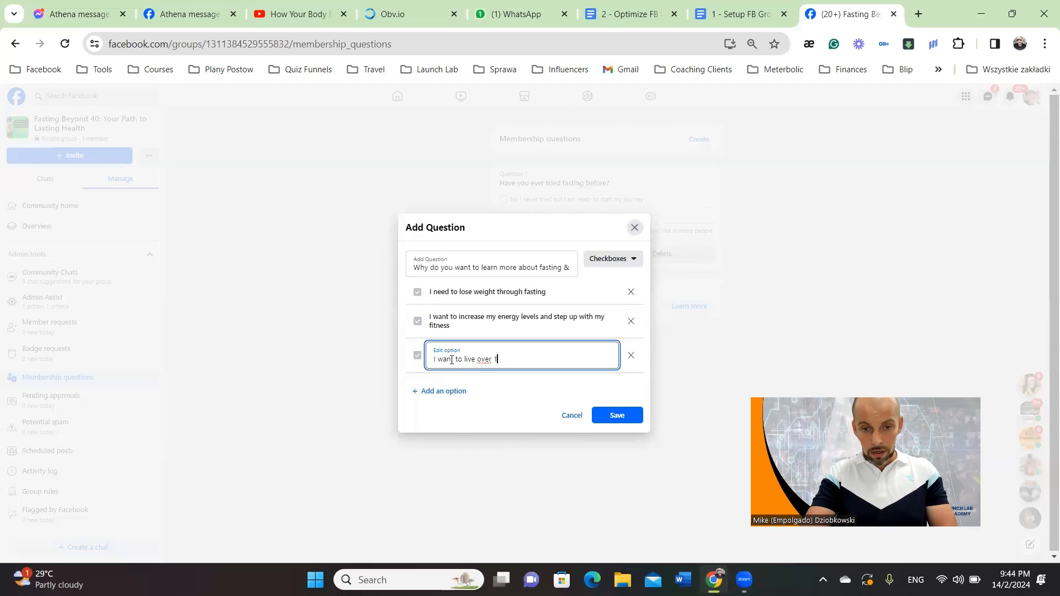
{"action": "key", "text": "BackSpace"}
{"action": "type", "text": "a 199"}
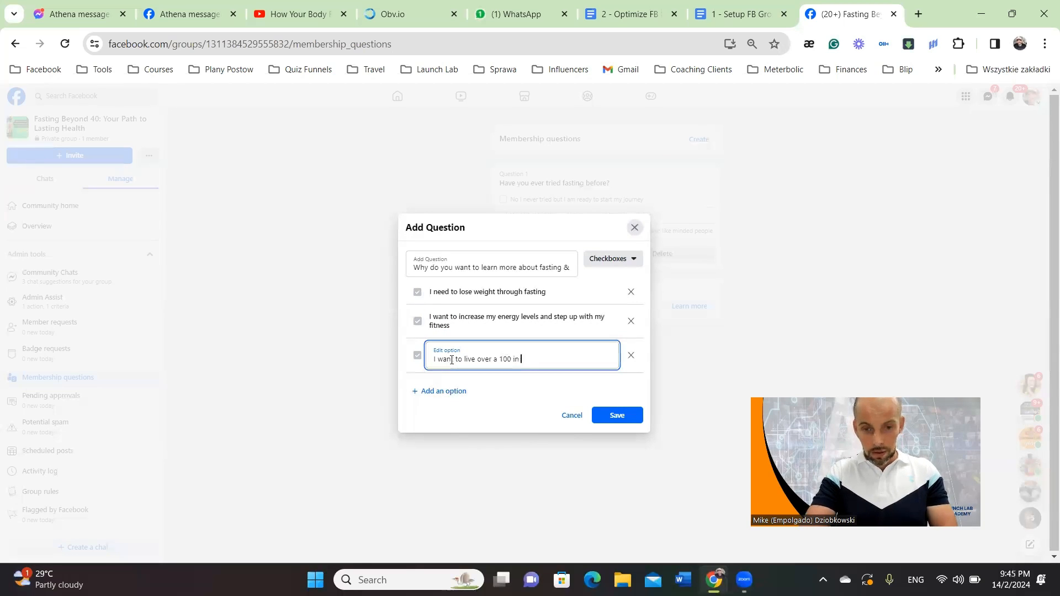
{"action": "type", "text": " years"}
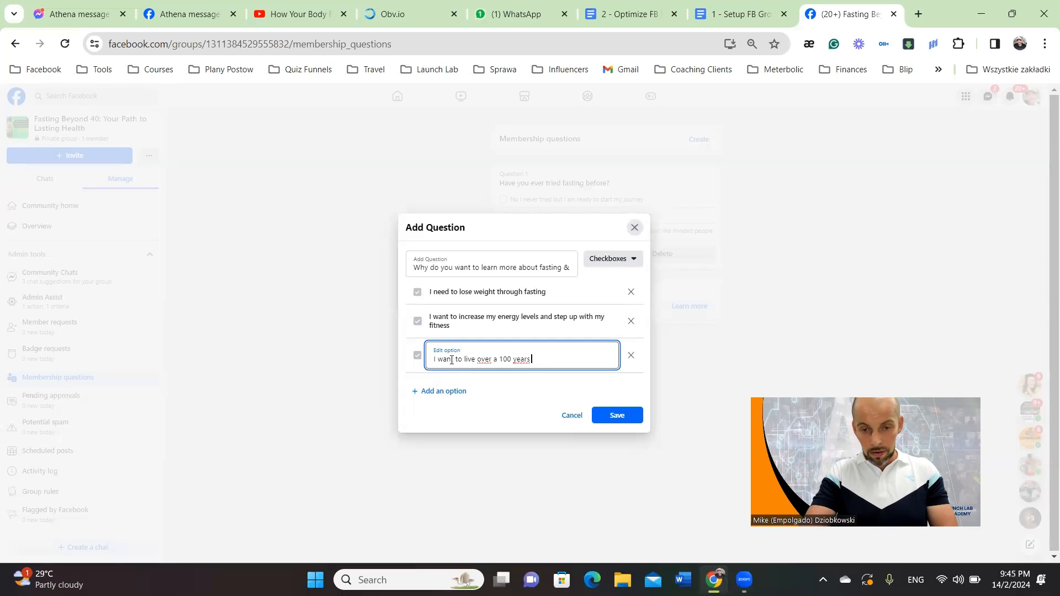
{"action": "key", "text": "BackSpace"}
{"action": "key", "text": "BackSpace"}
{"action": "key", "text": "BackSpace"}
{"action": "key", "text": "BackSpace"}
{"action": "key", "text": "BackSpace"}
{"action": "type", "text": "in a good health"}
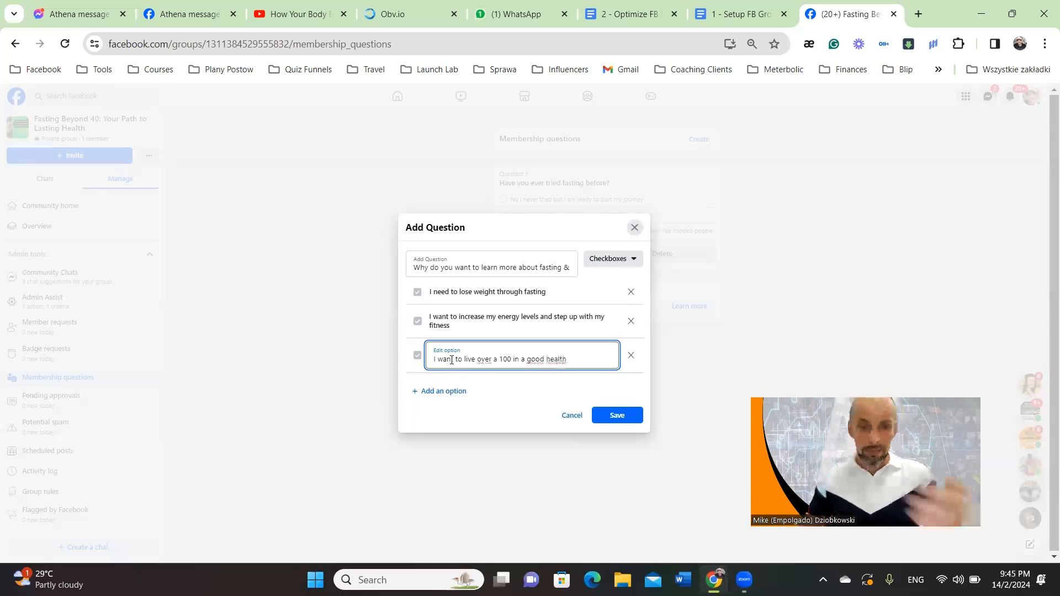
{"action": "left_click", "coordinate": [616, 415]}
Create a third membership question with the "(Optional) Share with us your email" text copied from the Google Docs examples
{"action": "left_click", "coordinate": [698, 141]}
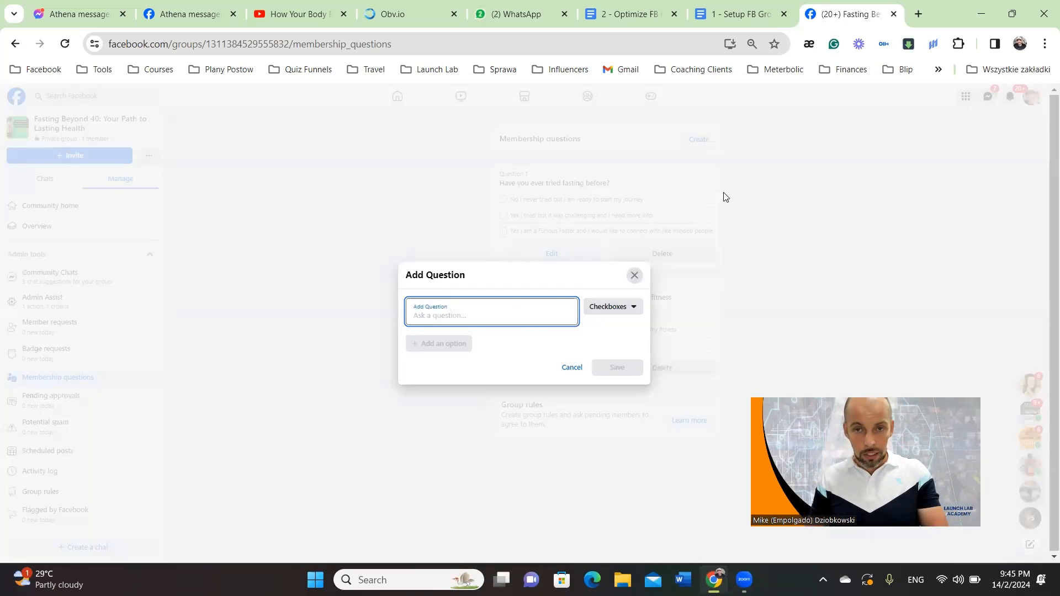
{"action": "left_click", "coordinate": [629, 13]}
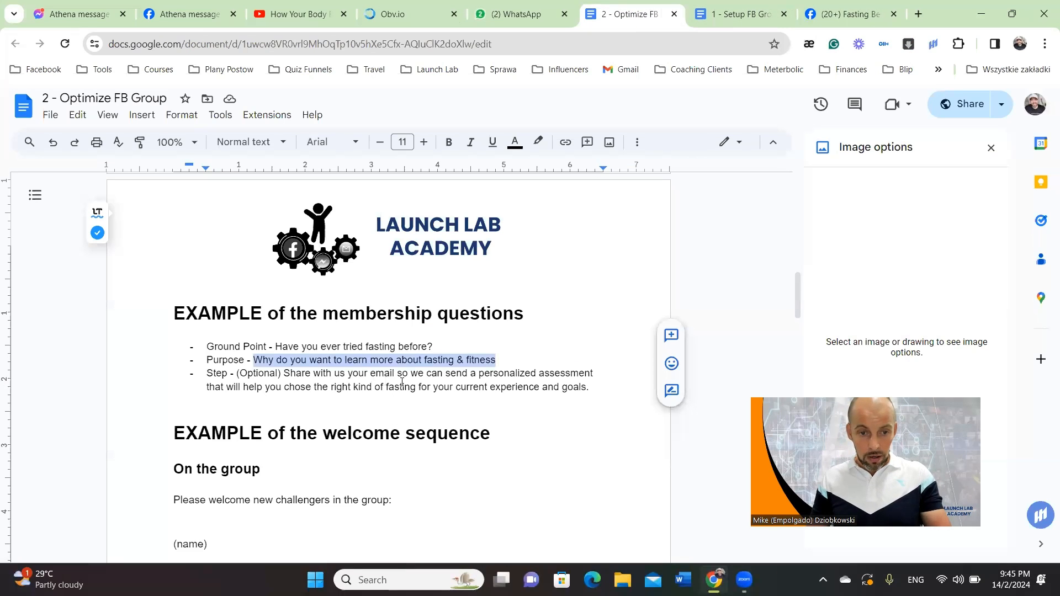
{"action": "left_click_drag", "start_coordinate": [595, 396], "coordinate": [239, 375]}
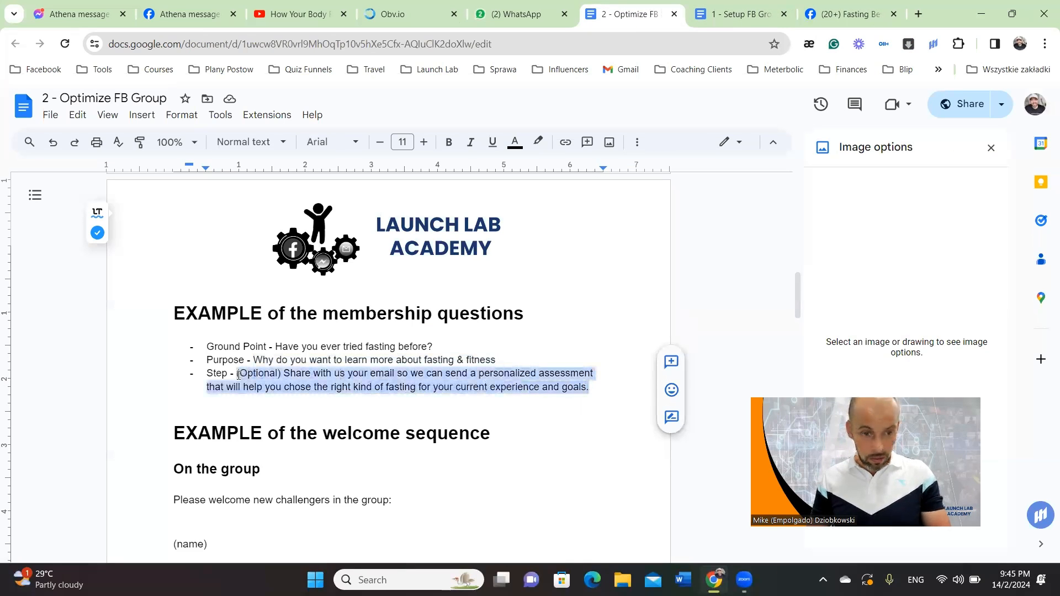
{"action": "key", "text": "ctrl+c"}
{"action": "left_click", "coordinate": [850, 14]}
{"action": "left_click", "coordinate": [547, 323]}
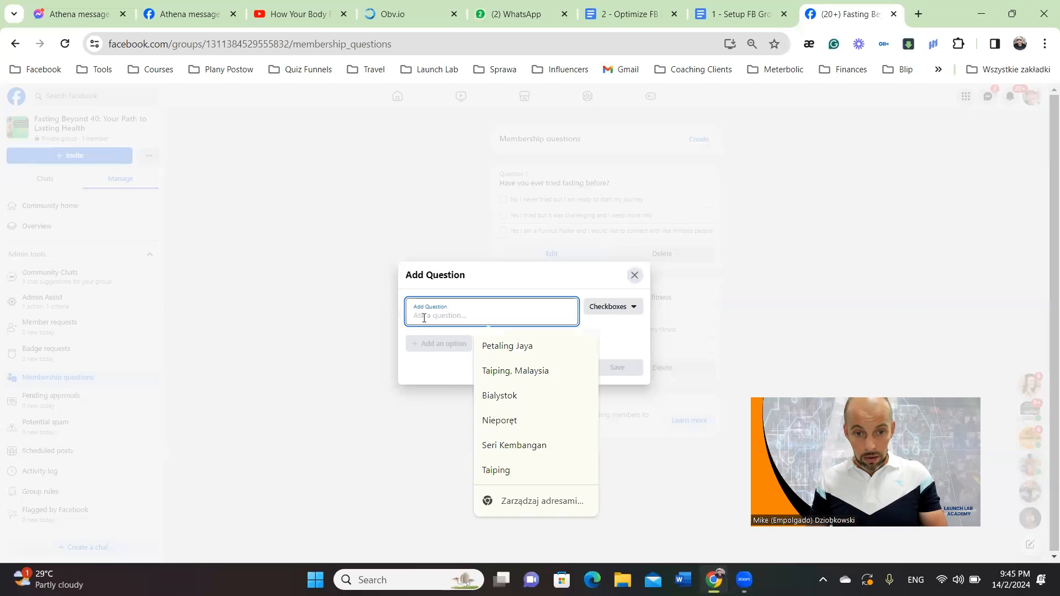
{"action": "key", "text": "ctrl+v"}
Set the email question's answer type to Written answer and save it
{"action": "left_click", "coordinate": [609, 312]}
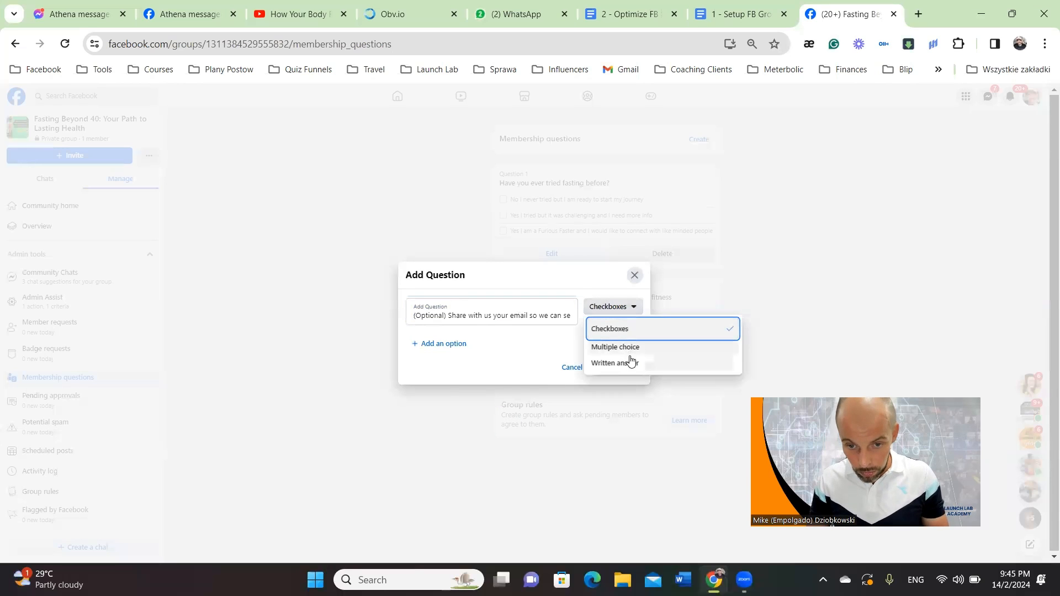
{"action": "left_click", "coordinate": [614, 363]}
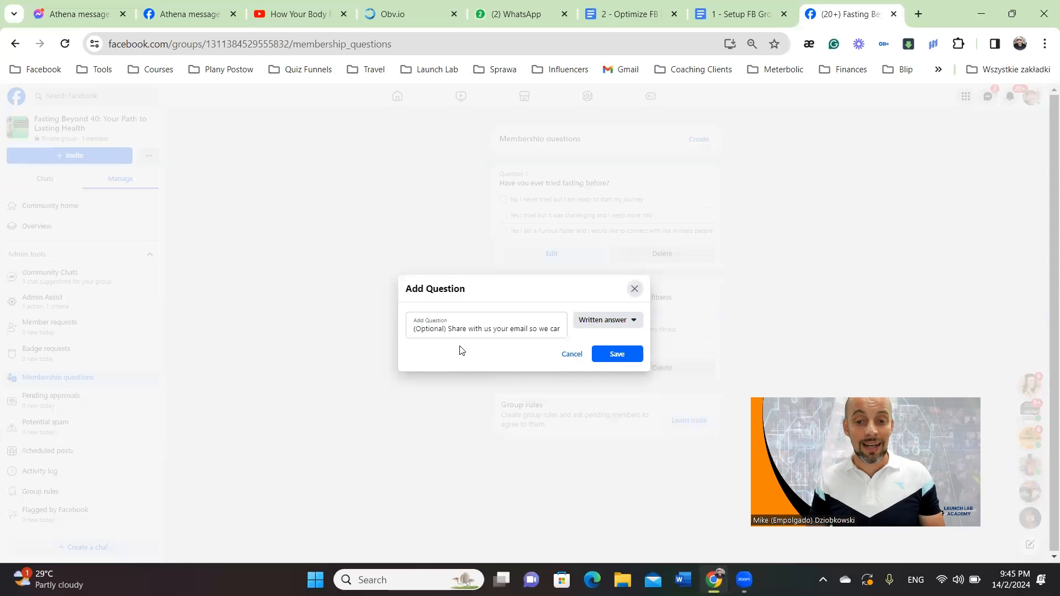
{"action": "left_click", "coordinate": [617, 354]}
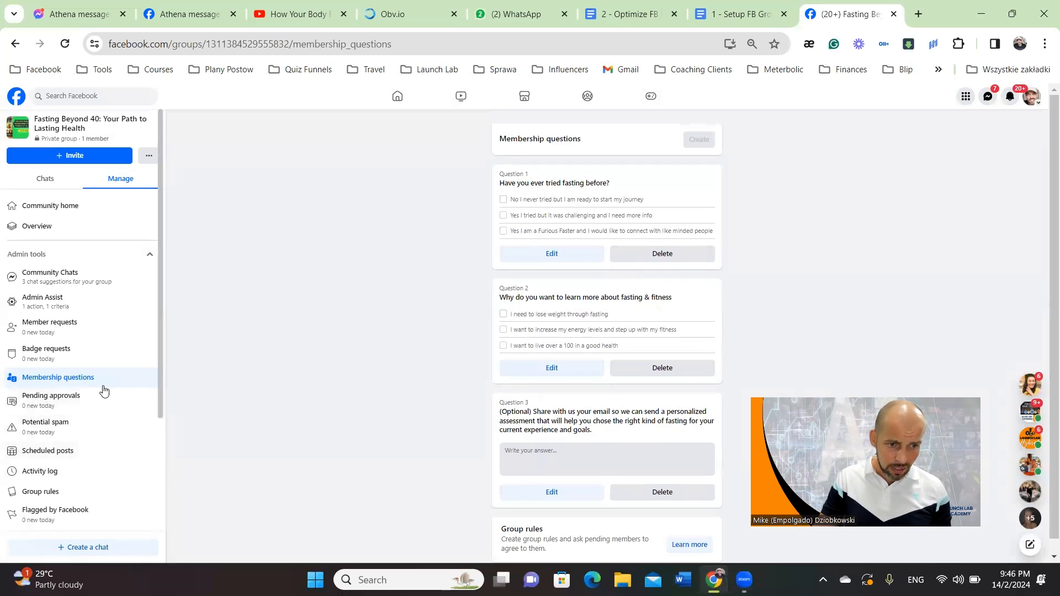
View the group's pending approvals, and review the Guides and topics section of the Google Docs checklist
{"action": "left_click", "coordinate": [30, 403]}
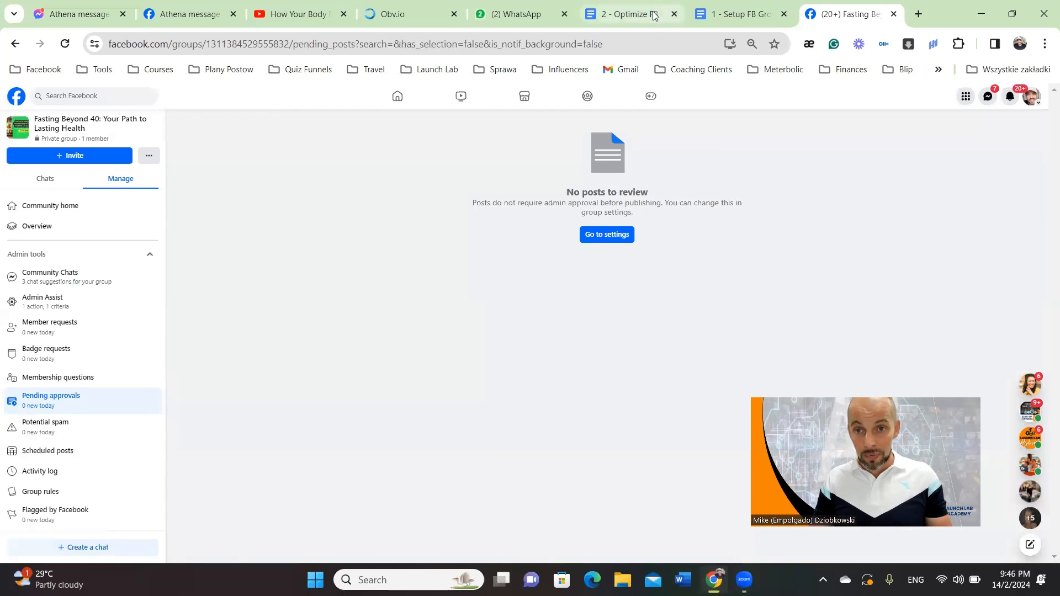
{"action": "left_click", "coordinate": [629, 13]}
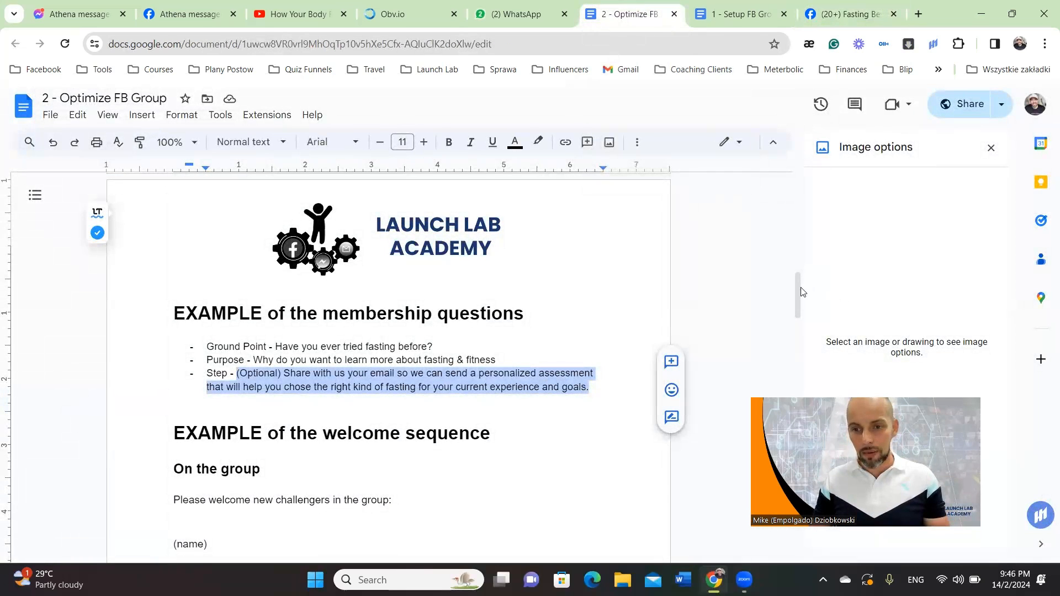
{"action": "left_click_drag", "start_coordinate": [798, 293], "coordinate": [800, 243]}
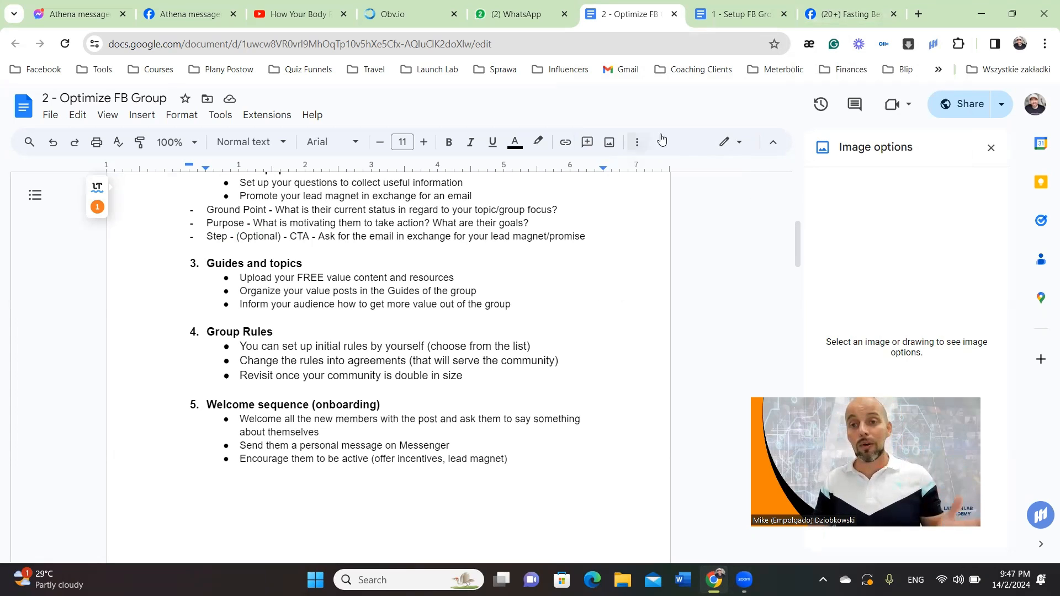
Switch to the Facebook group, open its Guides section from the community home and start a new guide
{"action": "left_click", "coordinate": [828, 13]}
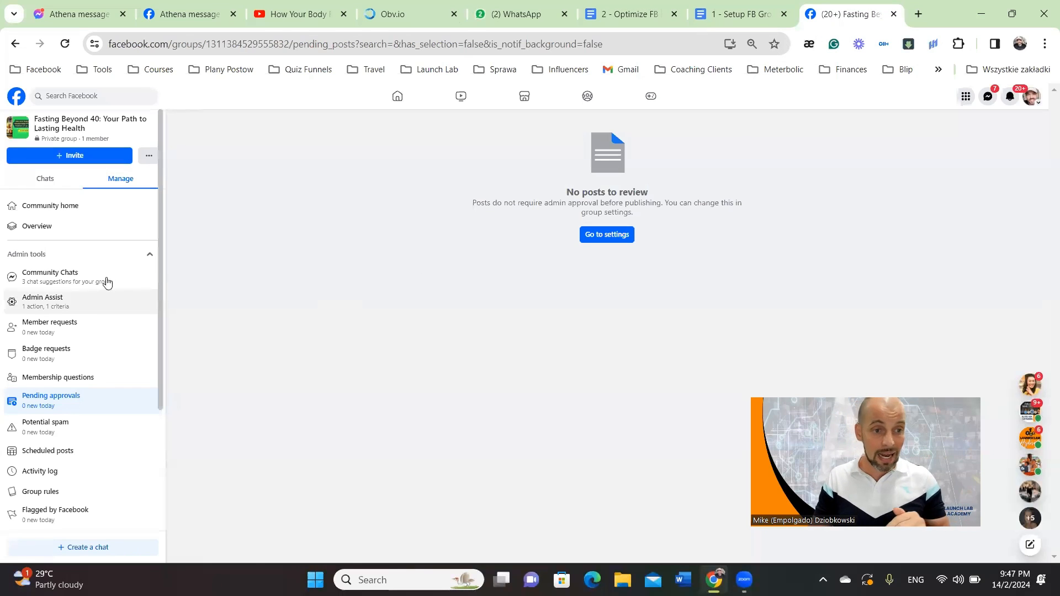
{"action": "left_click", "coordinate": [58, 215]}
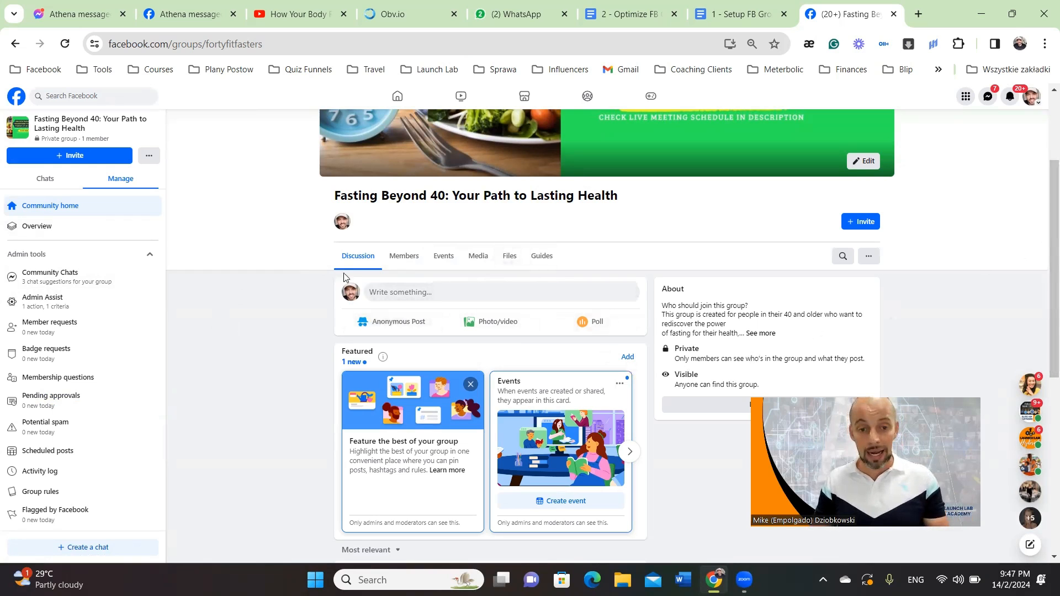
{"action": "left_click", "coordinate": [535, 256]}
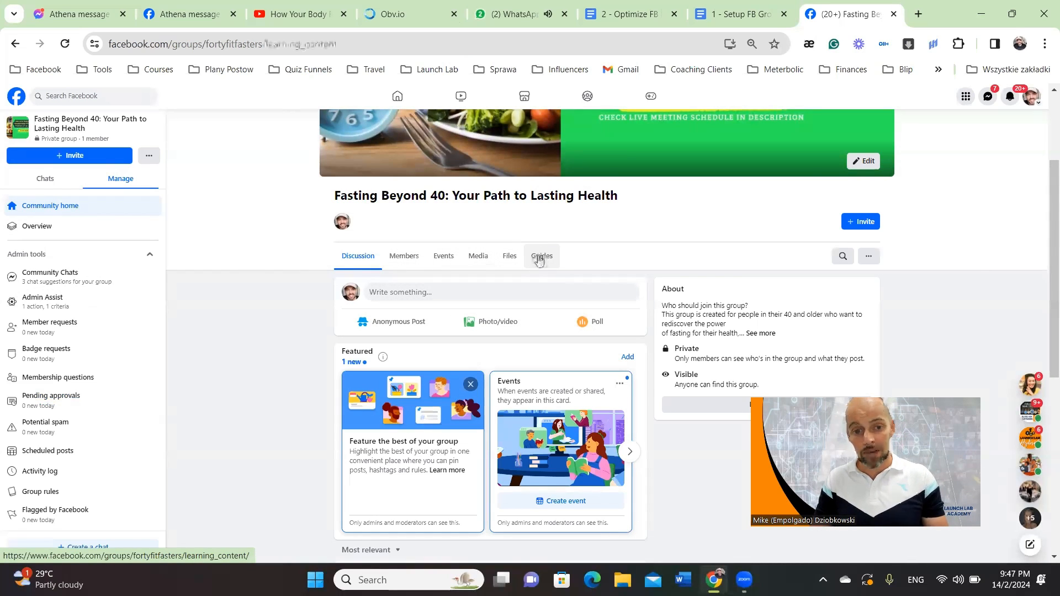
{"action": "scroll", "coordinate": [994, 449], "scroll_direction": "down", "scroll_amount": 1}
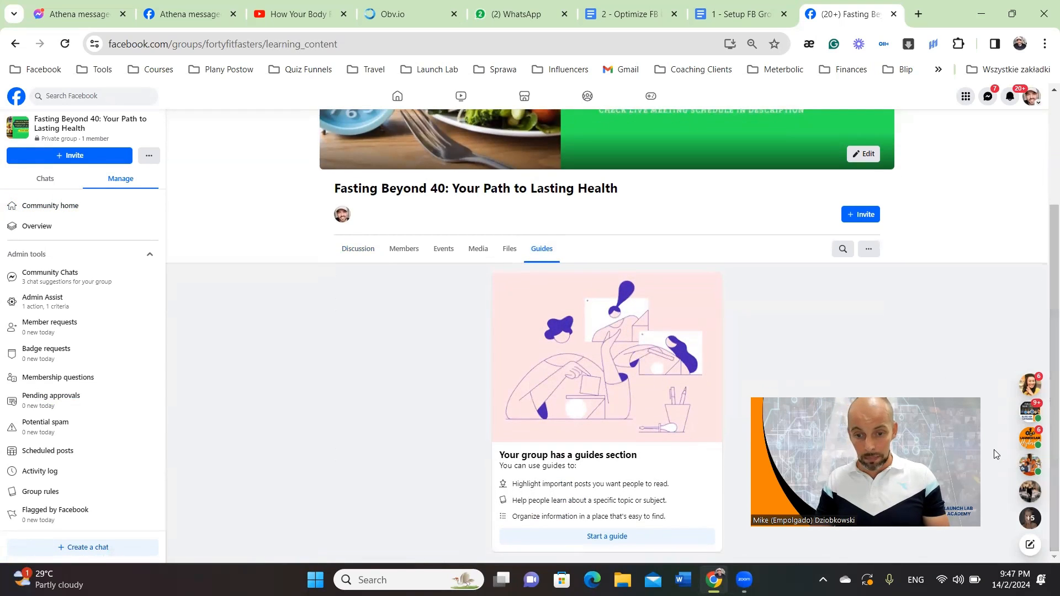
{"action": "left_click", "coordinate": [645, 540]}
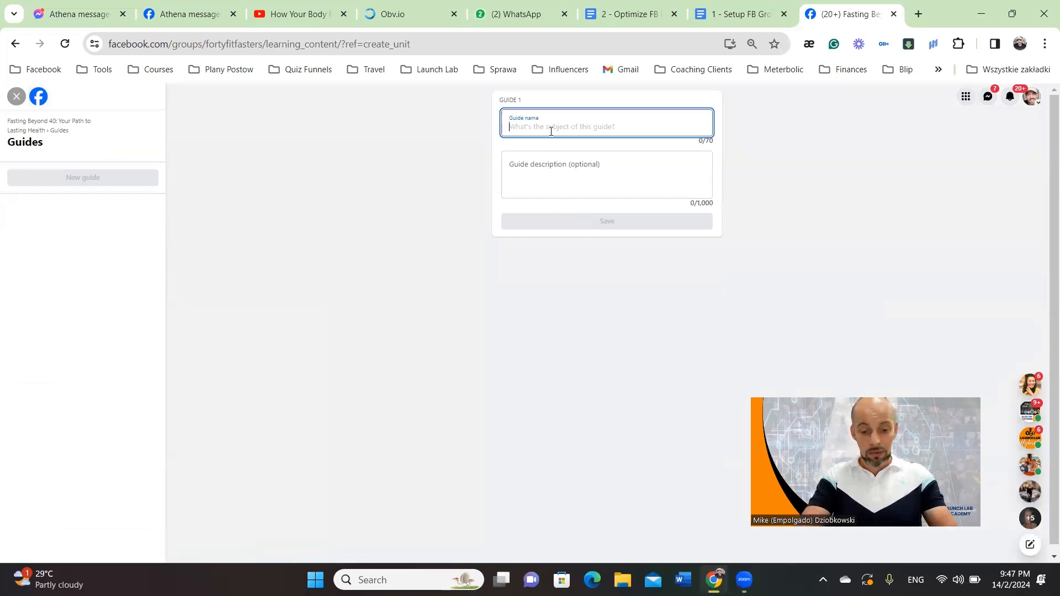
Name the guide "STEP BY STEP GUIDES FOR YOUR FASTING PROTOCOLS"
{"action": "type", "text": "STE"}
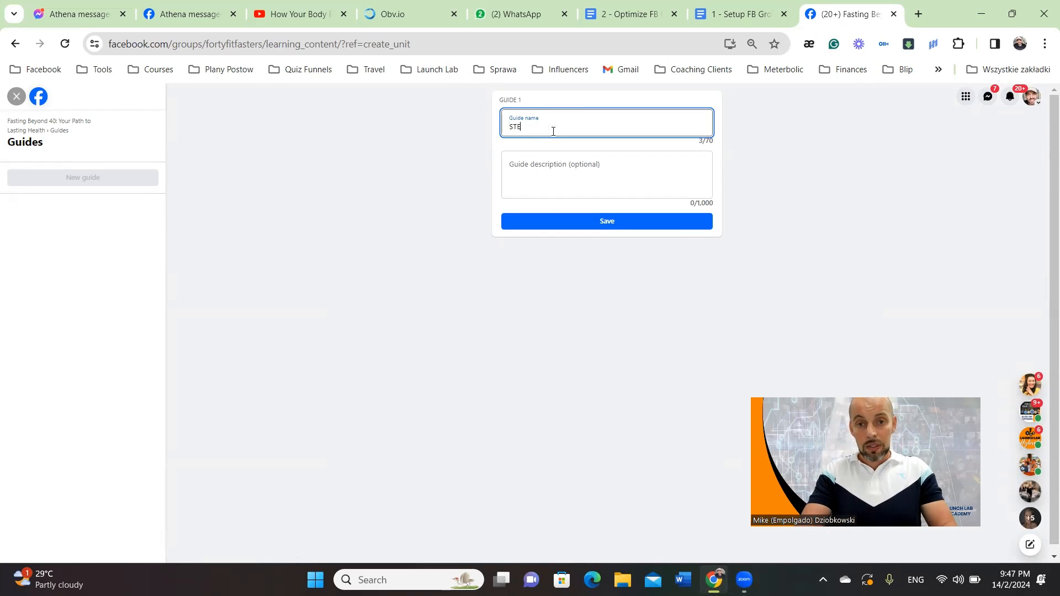
{"action": "type", "text": "P BY STEP GUIDE"}
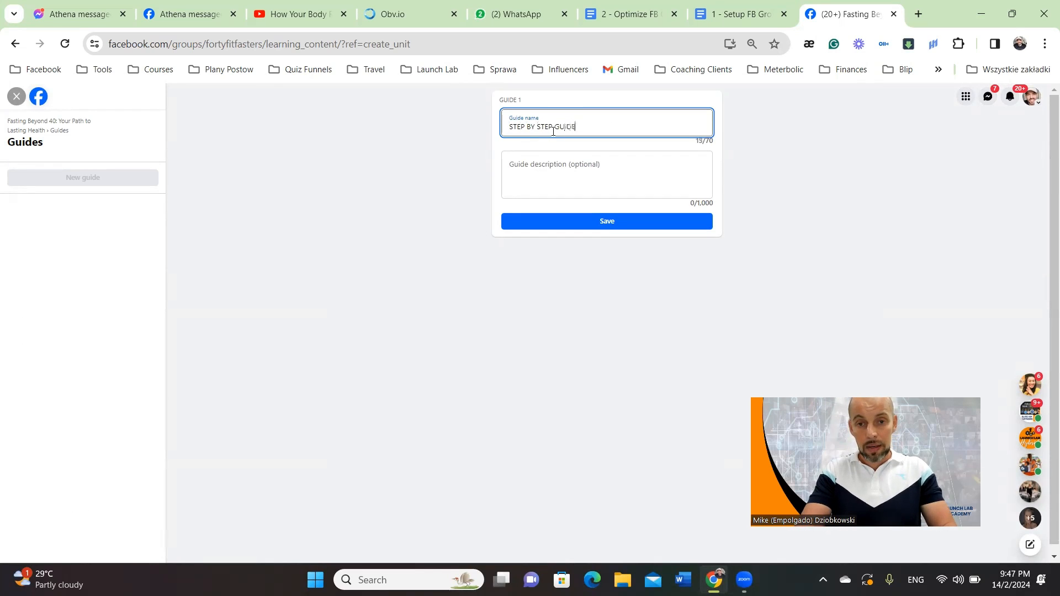
{"action": "type", "text": "S FOR THE F"}
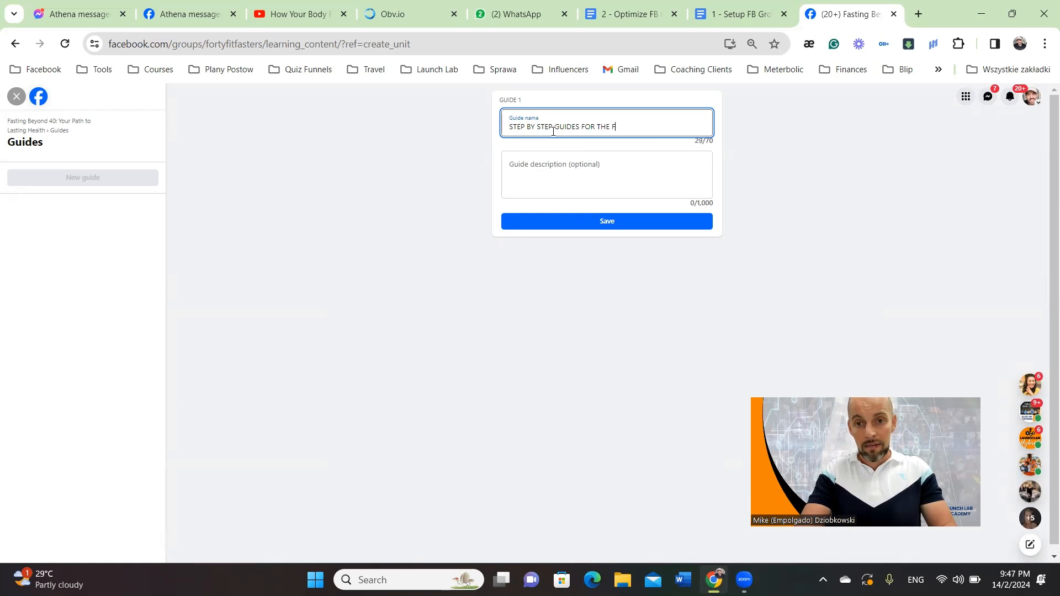
{"action": "key", "text": "BackSpace"}
{"action": "key", "text": "BackSpace"}
{"action": "key", "text": "BackSpace"}
{"action": "key", "text": "BackSpace"}
{"action": "key", "text": "BackSpace"}
{"action": "type", "text": "YOUR "}
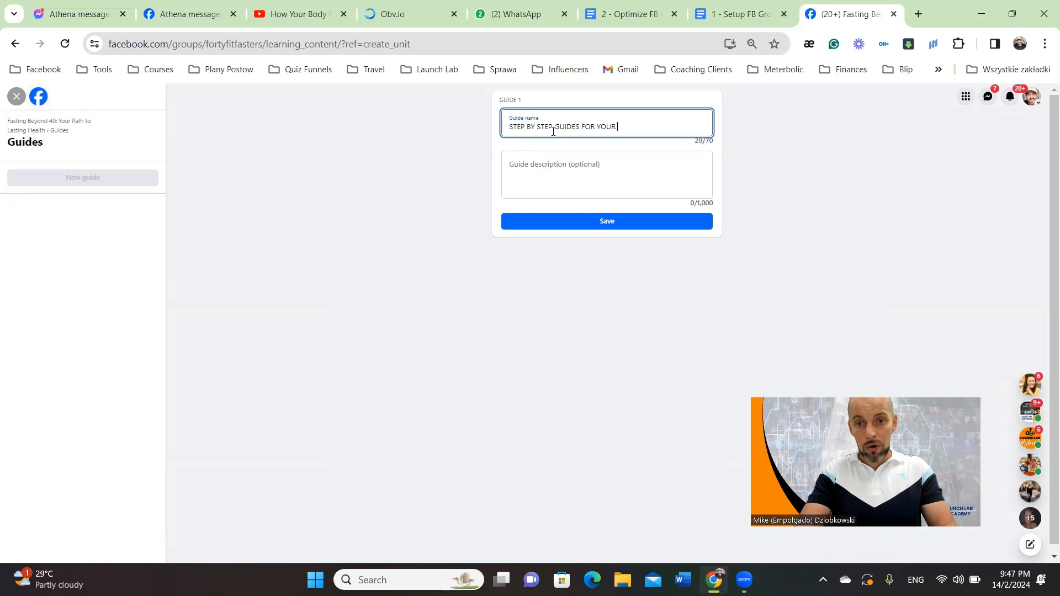
{"action": "type", "text": "FASTING PROTOCOL"}
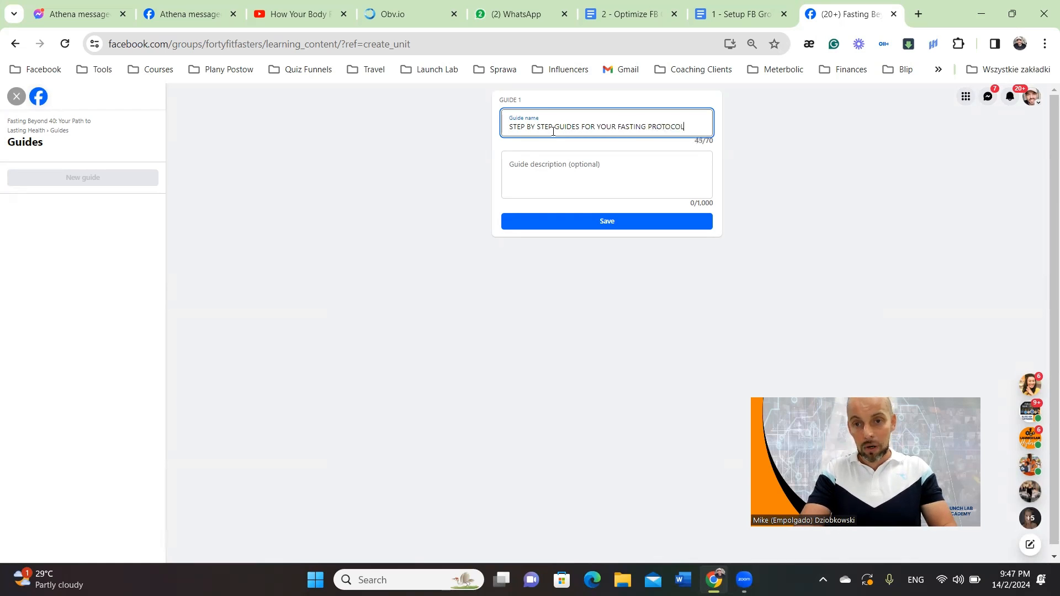
{"action": "type", "text": "S"}
Begin the guide's description with "In this guid you will find information how to chose the right"
{"action": "left_click", "coordinate": [592, 170]}
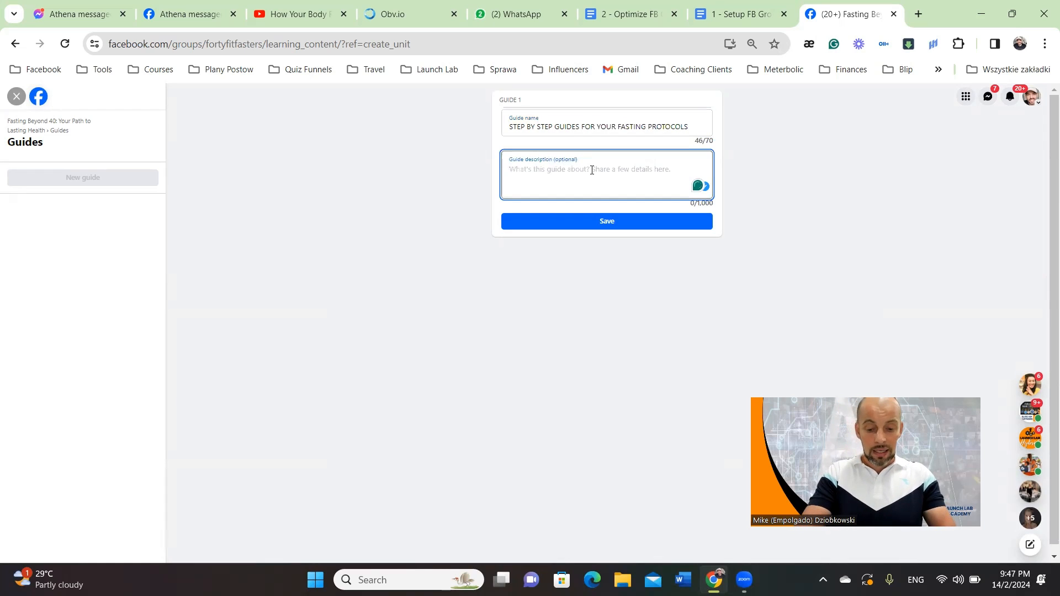
{"action": "type", "text": "IN"}
{"action": "key", "text": "BackSpace"}
{"action": "key", "text": "BackSpace"}
{"action": "key", "text": "BackSpace"}
{"action": "type", "text": "In th"}
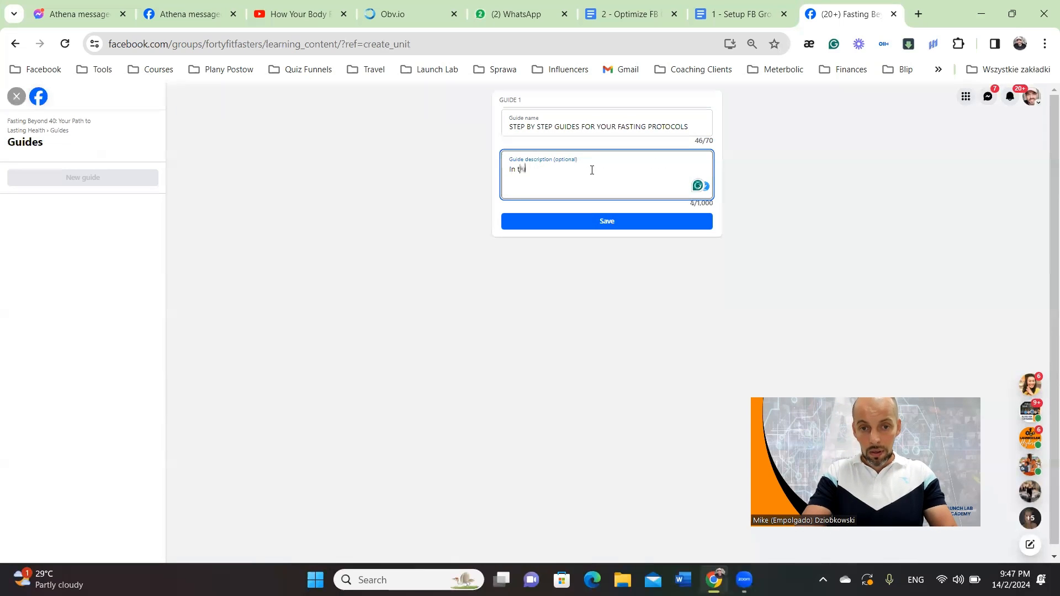
{"action": "type", "text": "is guid you will find information how to chose the right"}
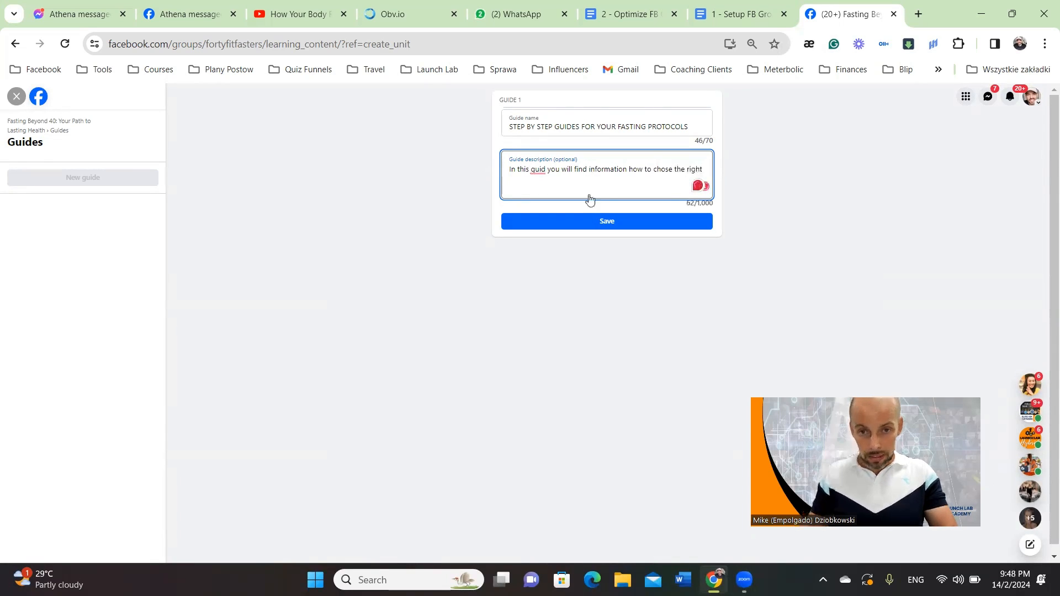
Correct the description's wording to "guide,", "on how" and "choose", end it with "fasting protocol for you.", then save the guide and close the guide editor
{"action": "left_click", "coordinate": [539, 171]}
{"action": "left_click", "coordinate": [560, 197]}
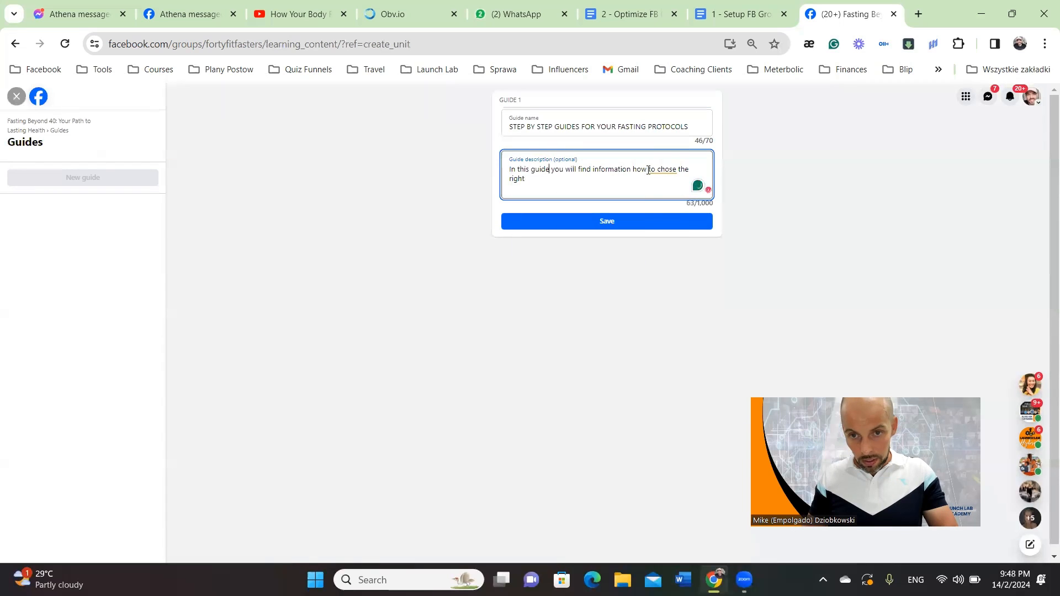
{"action": "left_click", "coordinate": [657, 170]}
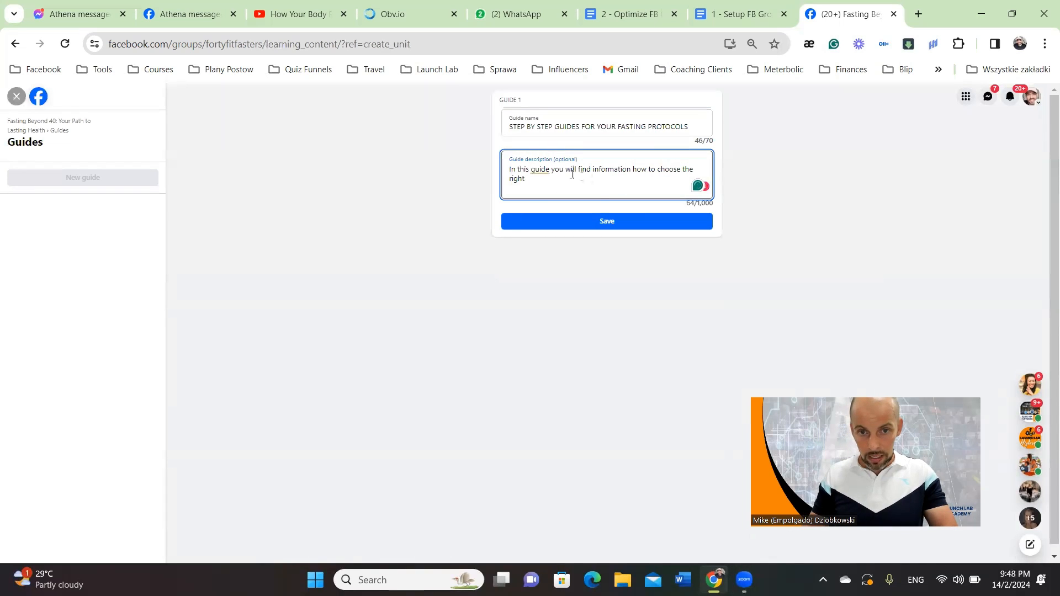
{"action": "left_click", "coordinate": [544, 170]}
{"action": "left_click", "coordinate": [547, 231]}
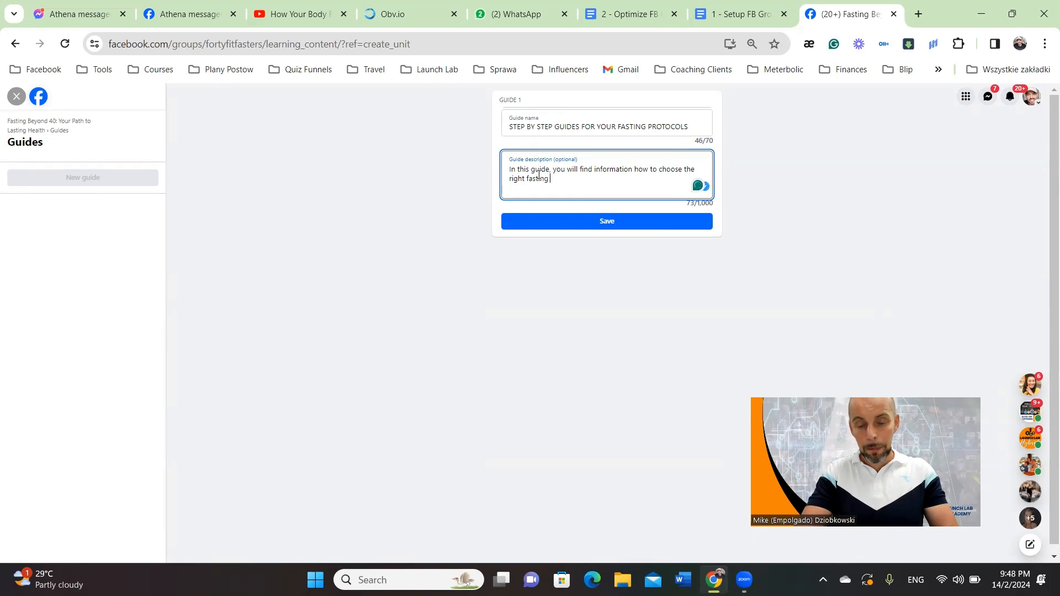
{"action": "type", "text": "tocol for you."}
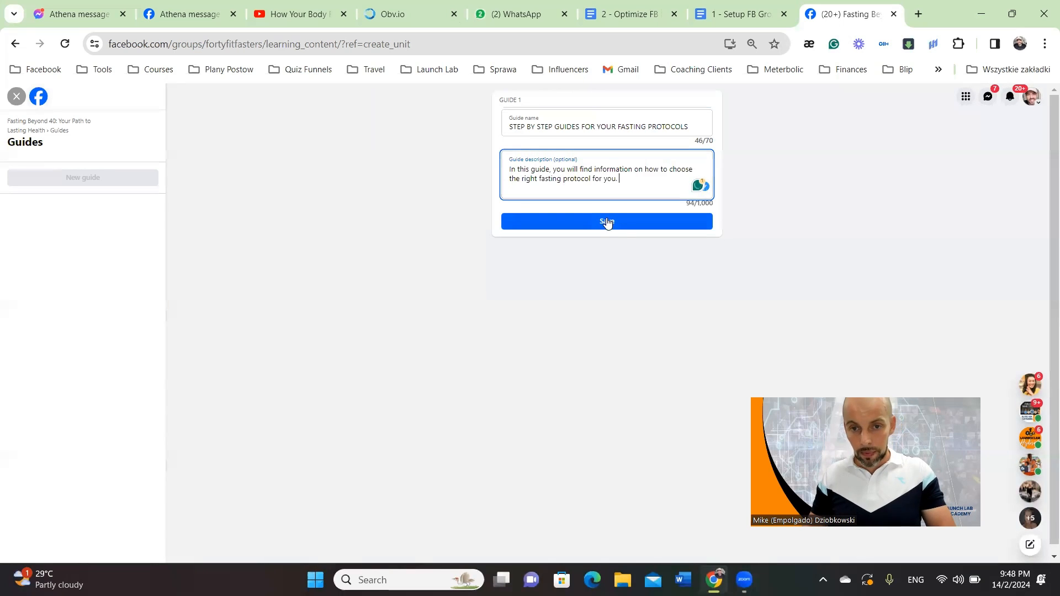
{"action": "left_click", "coordinate": [606, 220]}
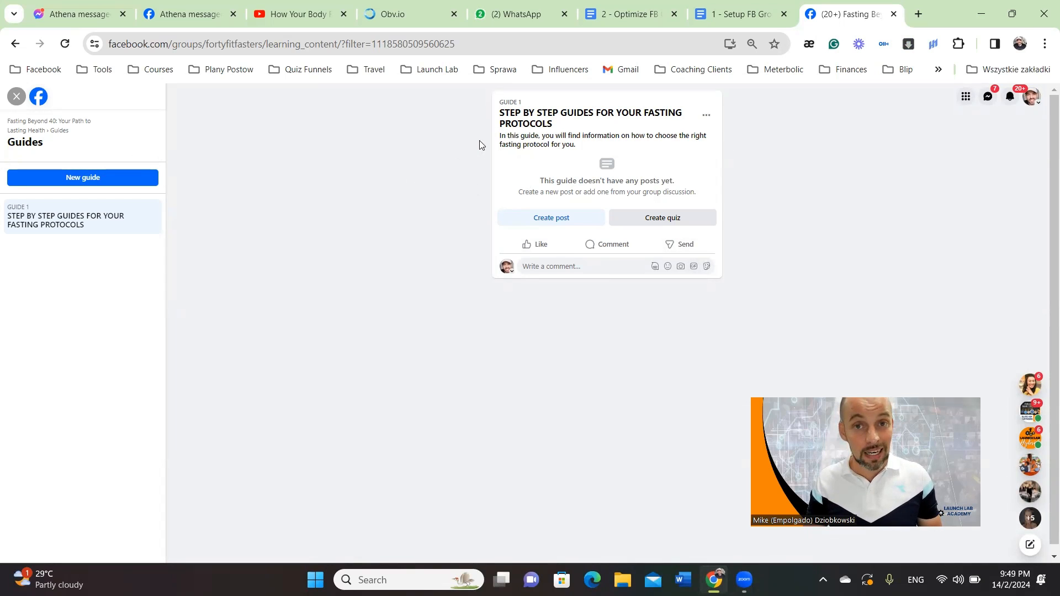
{"action": "left_click", "coordinate": [16, 96]}
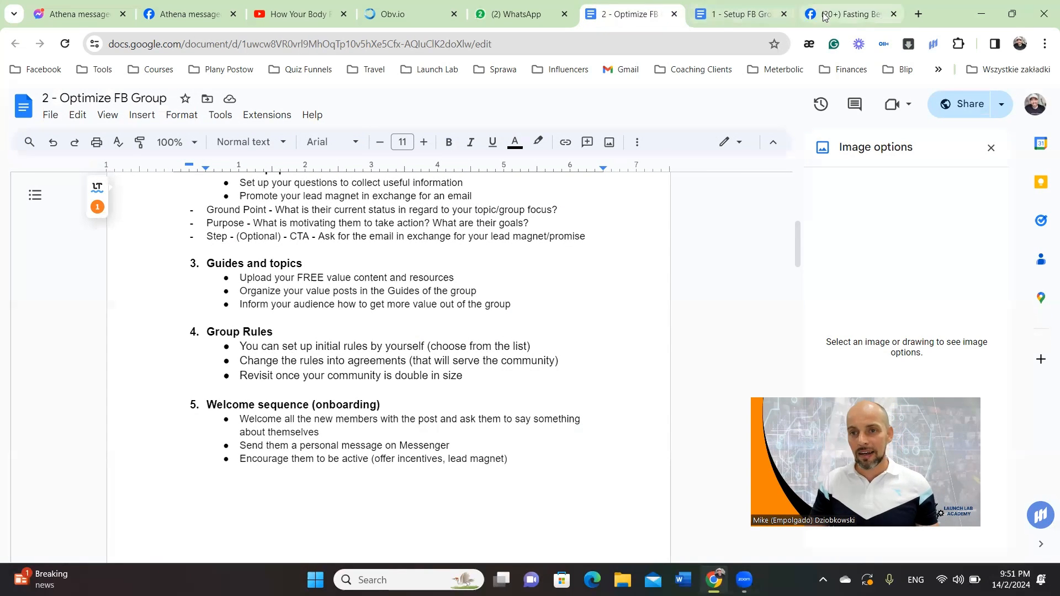
Open the Facebook group's rules and start creating the first rule
{"action": "left_click", "coordinate": [844, 14]}
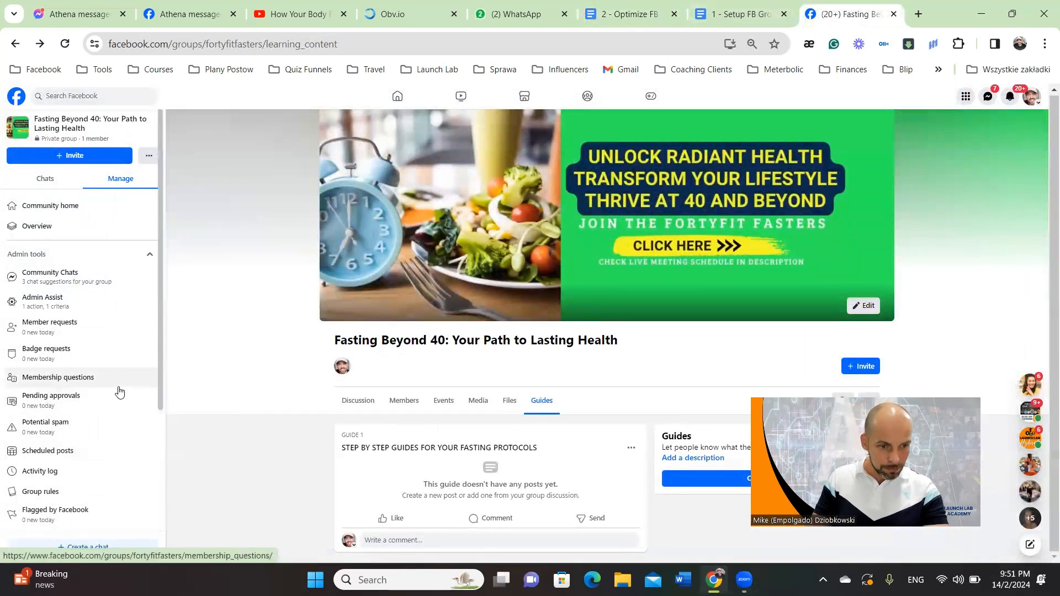
{"action": "scroll", "coordinate": [52, 414], "scroll_direction": "down", "scroll_amount": 1}
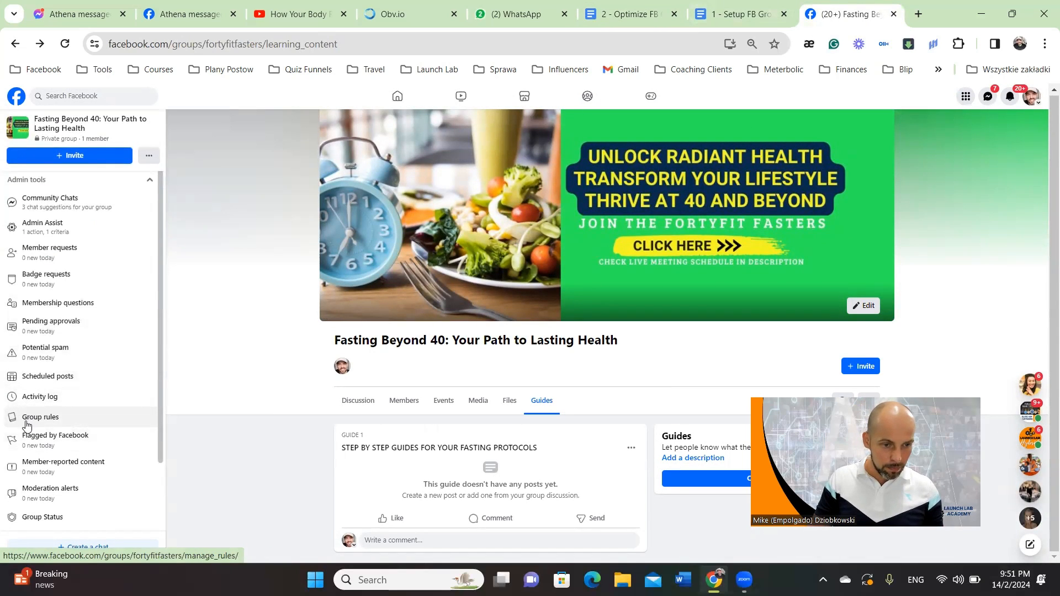
{"action": "left_click", "coordinate": [27, 422]}
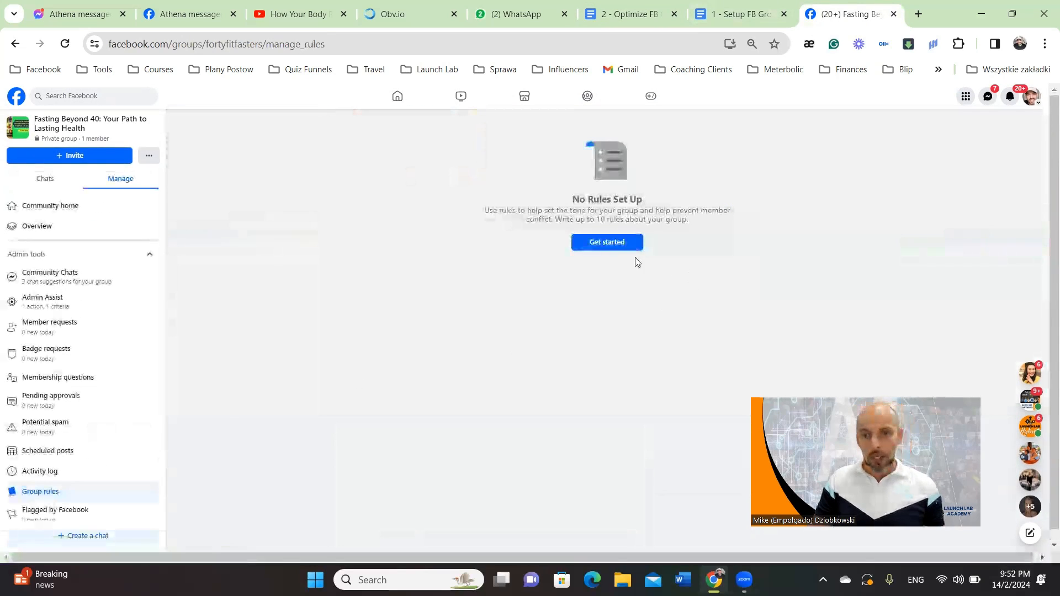
{"action": "left_click", "coordinate": [617, 246]}
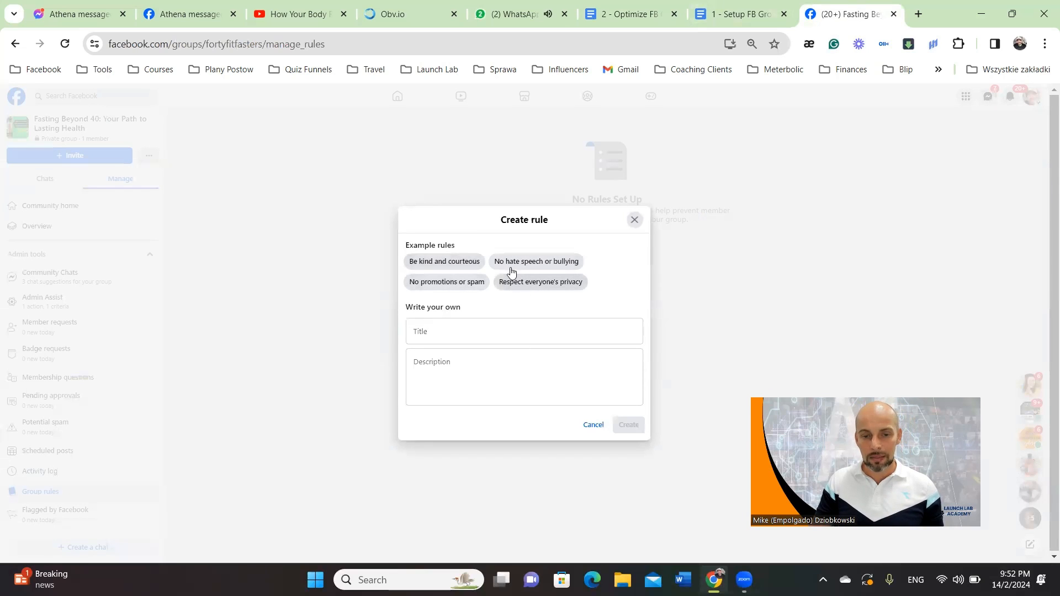
{"action": "left_click", "coordinate": [447, 374]}
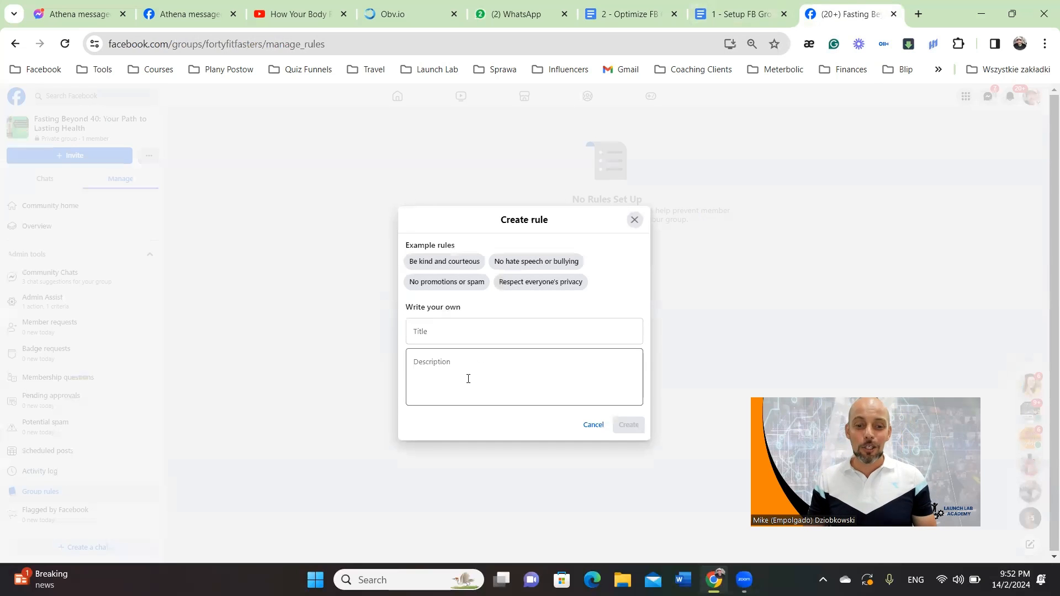
Copy the agreement about not pitching from the "1 - Setup FB Group" document into the rule's title as "Do not pitch your products and services without"
{"action": "left_click", "coordinate": [723, 14]}
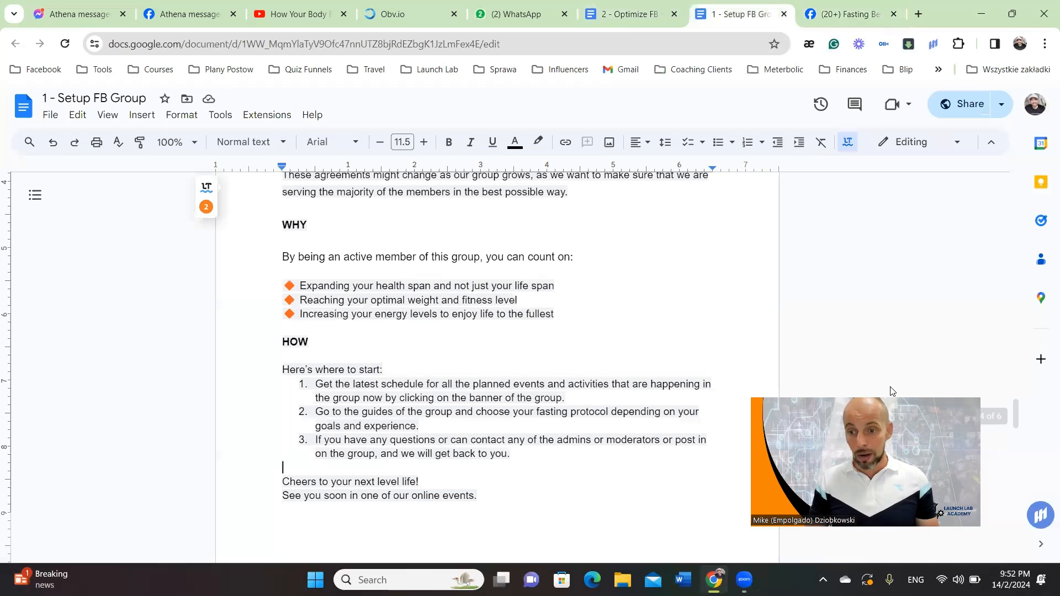
{"action": "left_click_drag", "start_coordinate": [1018, 419], "coordinate": [1043, 400]}
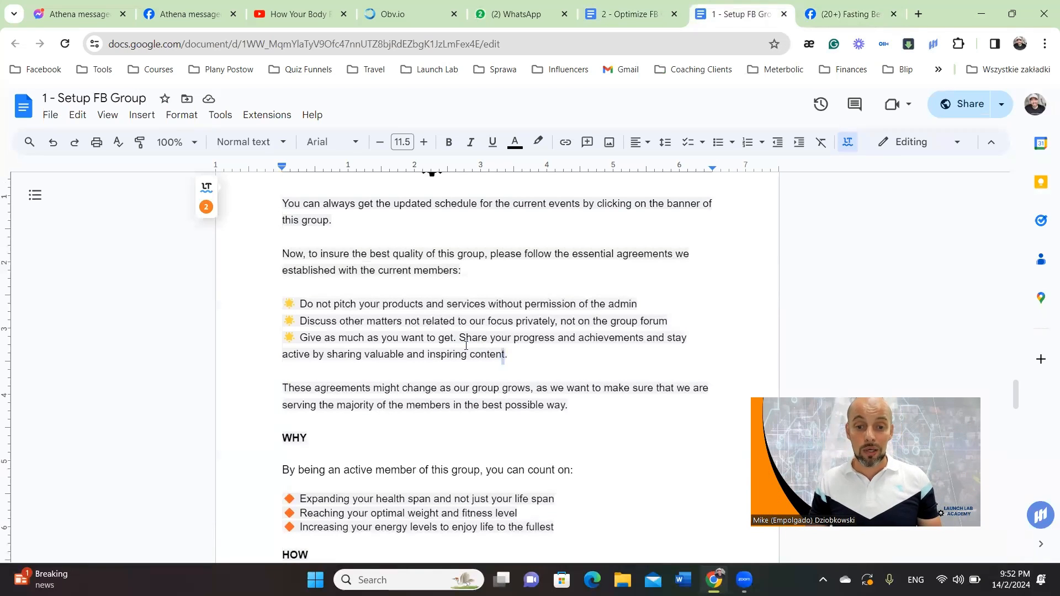
{"action": "left_click_drag", "start_coordinate": [507, 356], "coordinate": [292, 304]}
{"action": "left_click", "coordinate": [659, 301]}
{"action": "left_click_drag", "start_coordinate": [659, 301], "coordinate": [285, 295]}
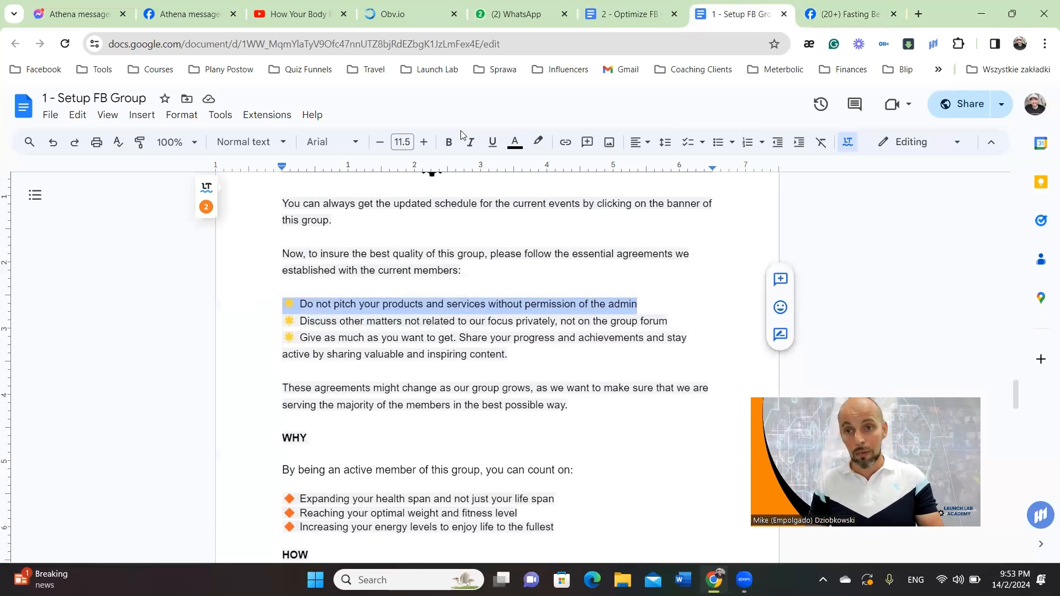
{"action": "left_click", "coordinate": [822, 13]}
{"action": "left_click", "coordinate": [501, 331]}
{"action": "type", "text": "☀ Do not pitch your products and services without"}
{"action": "left_click", "coordinate": [492, 384]}
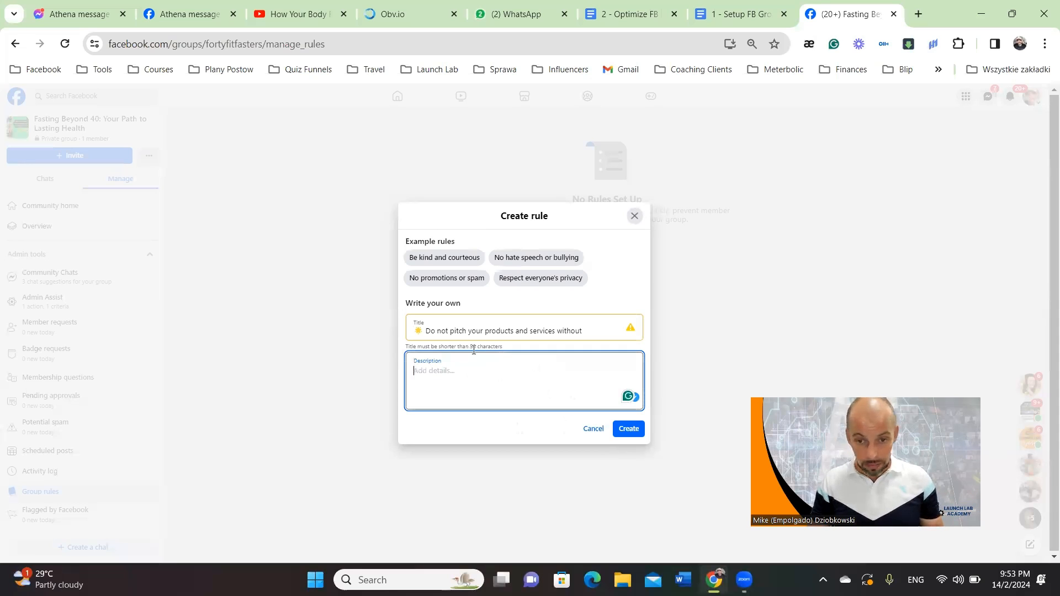
Remove the sun emoji from the start of the rule's title and create the rule without a description
{"action": "left_click", "coordinate": [583, 331]}
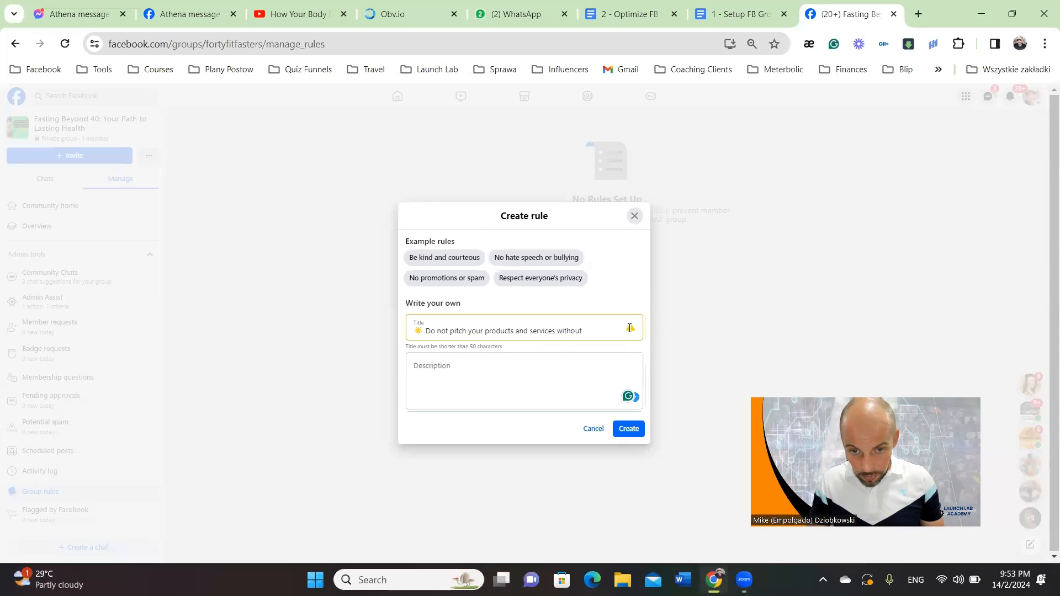
{"action": "right_click", "coordinate": [629, 328]}
{"action": "left_click", "coordinate": [435, 330]}
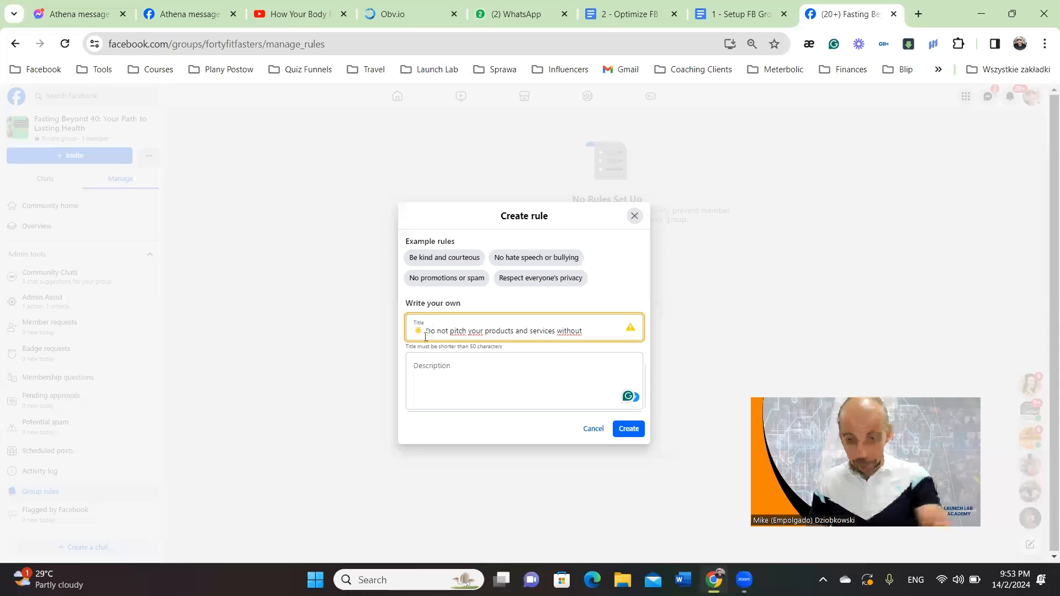
{"action": "key", "text": "BackSpace"}
{"action": "left_click", "coordinate": [596, 371]}
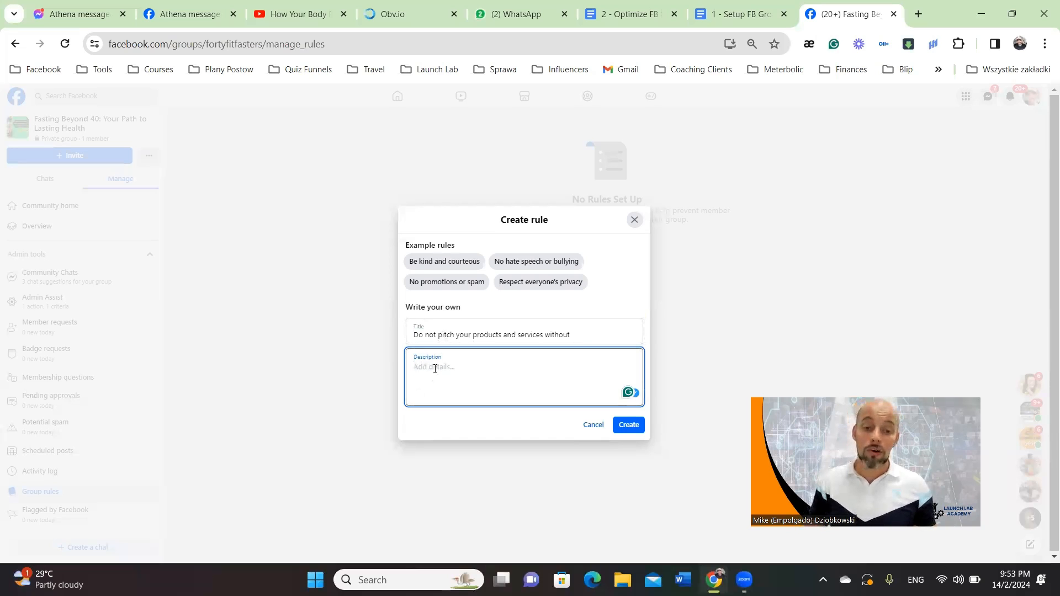
{"action": "left_click", "coordinate": [633, 431]}
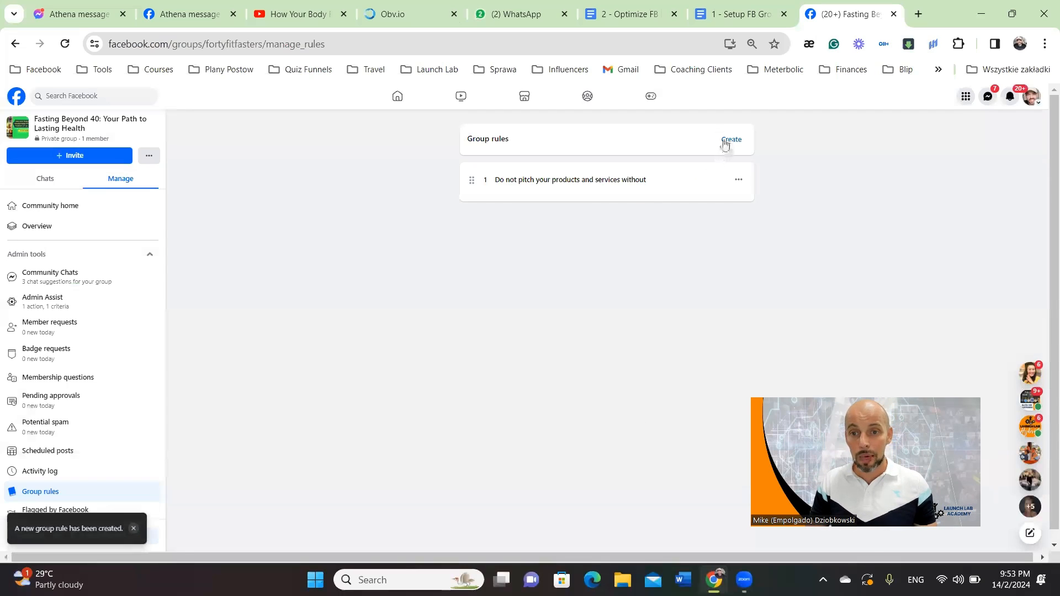
Start a second group rule and select "Discuss other matters not related to our focus privately, not on the group forum" in the setup document
{"action": "left_click", "coordinate": [728, 141]}
{"action": "left_click", "coordinate": [734, 14]}
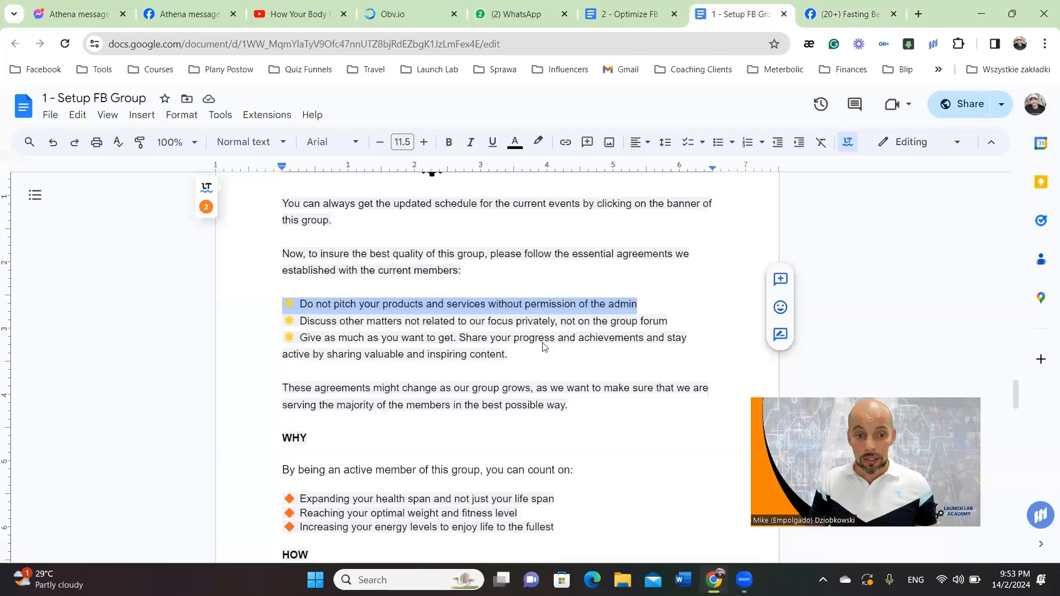
{"action": "left_click_drag", "start_coordinate": [684, 319], "coordinate": [298, 322]}
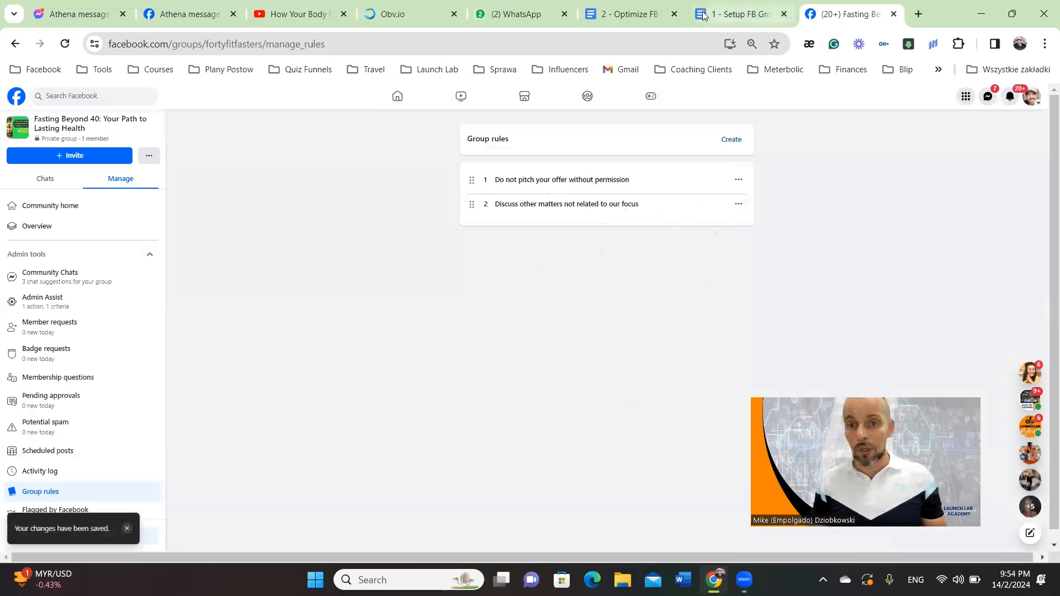
Start a third group rule and copy "Give as much as you want to get." from the "1 - Setup FB Group" document into its title
{"action": "left_click", "coordinate": [719, 22]}
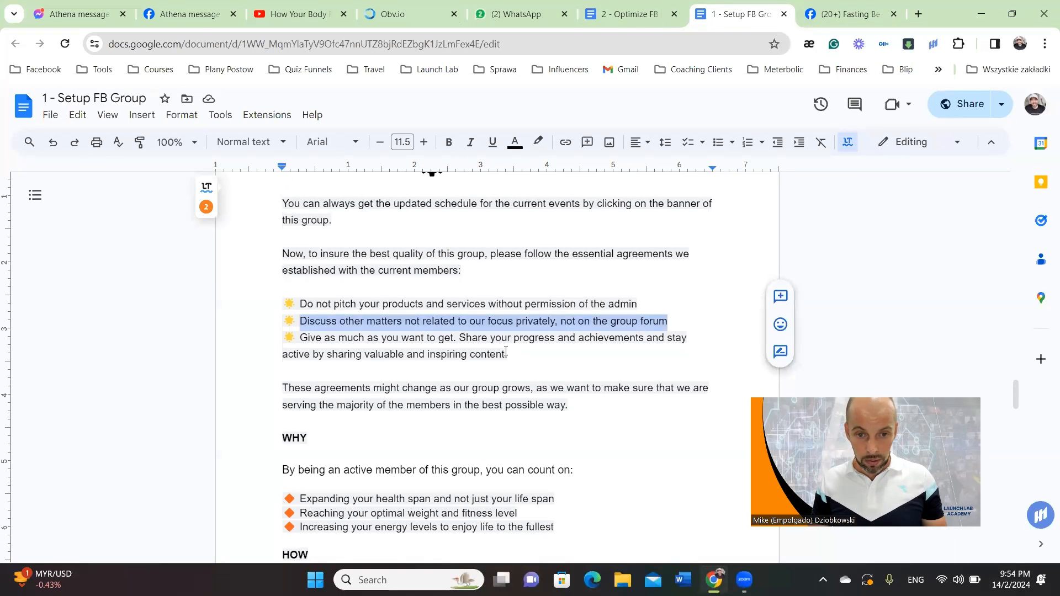
{"action": "left_click_drag", "start_coordinate": [457, 338], "coordinate": [300, 338]}
{"action": "key", "text": "ctrl+c"}
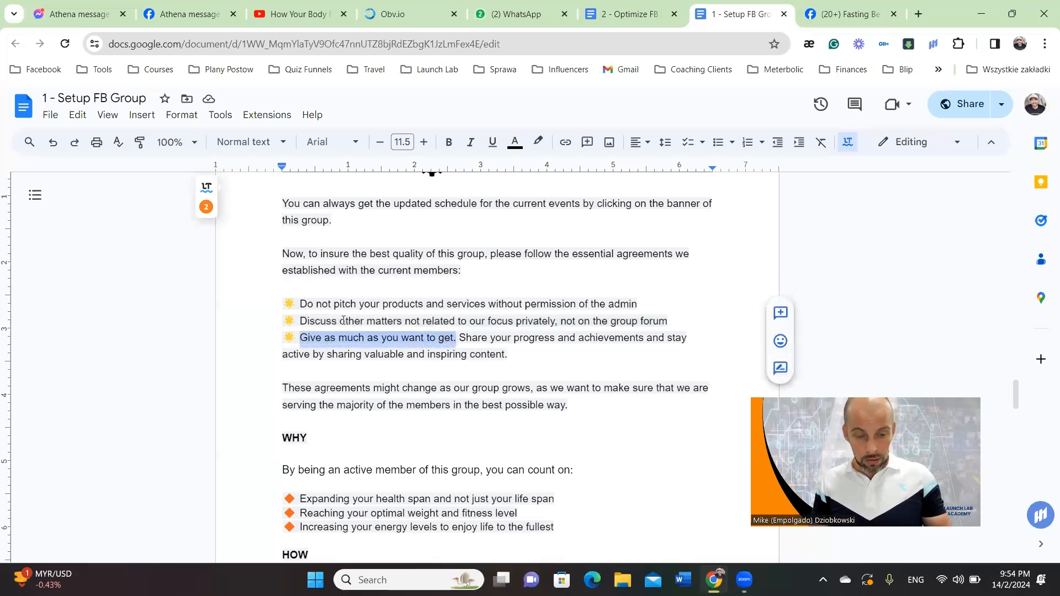
{"action": "left_click", "coordinate": [833, 20]}
{"action": "left_click", "coordinate": [731, 140]}
{"action": "left_click", "coordinate": [473, 339]}
{"action": "key", "text": "ctrl+v"}
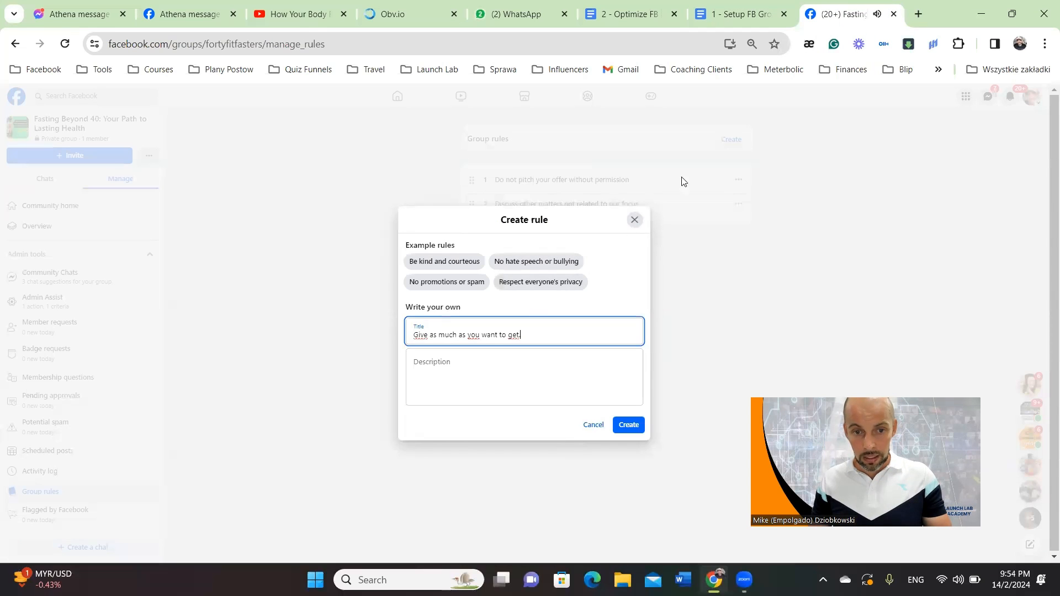
Copy "Share your progress and achievements and stay active by sharing valuable and inspiring content." from the setup document into the rule's description and create the rule
{"action": "left_click", "coordinate": [729, 14]}
{"action": "left_click_drag", "start_coordinate": [508, 357], "coordinate": [459, 338]}
{"action": "key", "text": "ctrl+c"}
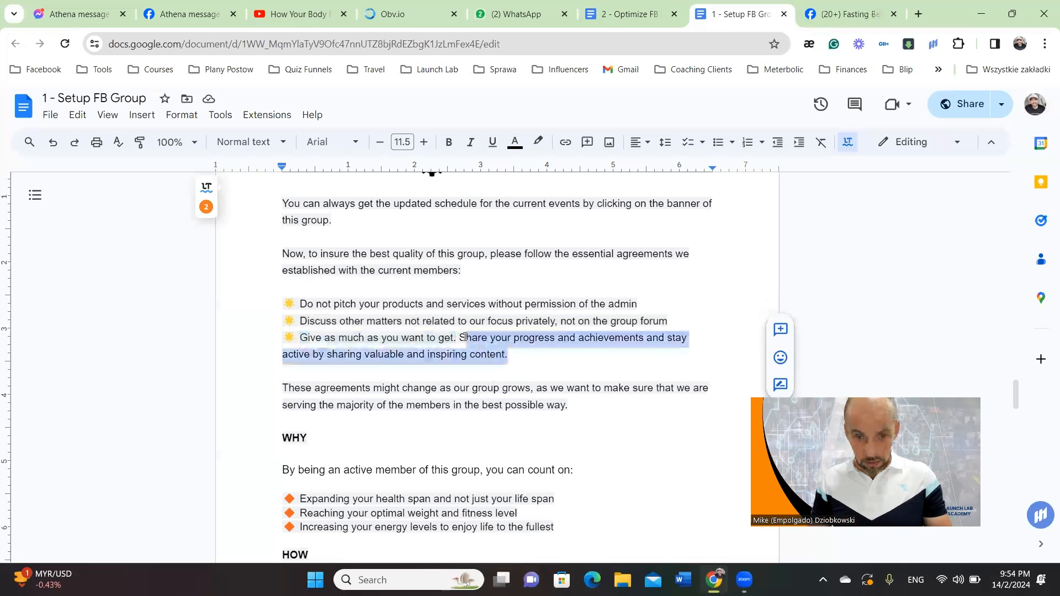
{"action": "left_click", "coordinate": [850, 14]}
{"action": "left_click", "coordinate": [451, 402]}
{"action": "key", "text": "ctrl+v"}
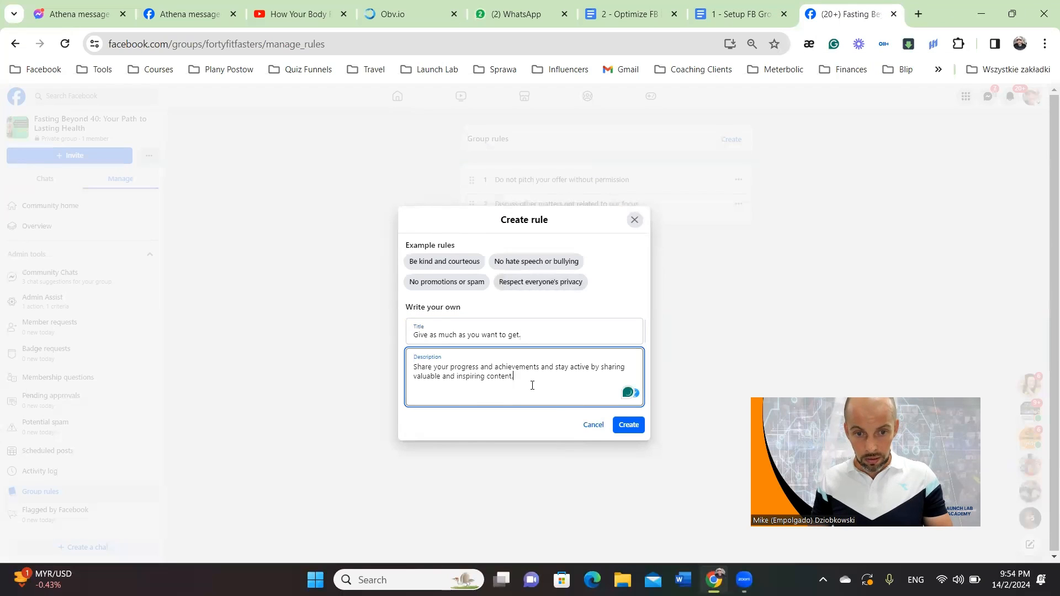
{"action": "left_click", "coordinate": [628, 425]}
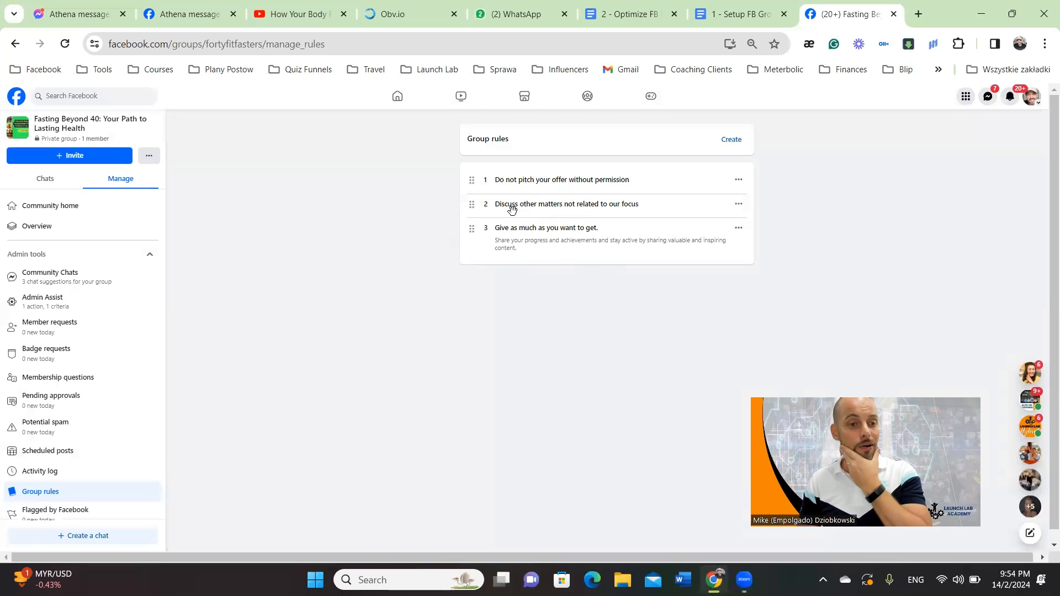
Return to the "2 - Optimize FB Group" checklist and review the Group Rules and Welcome sequence (onboarding) sections
{"action": "left_click", "coordinate": [624, 13]}
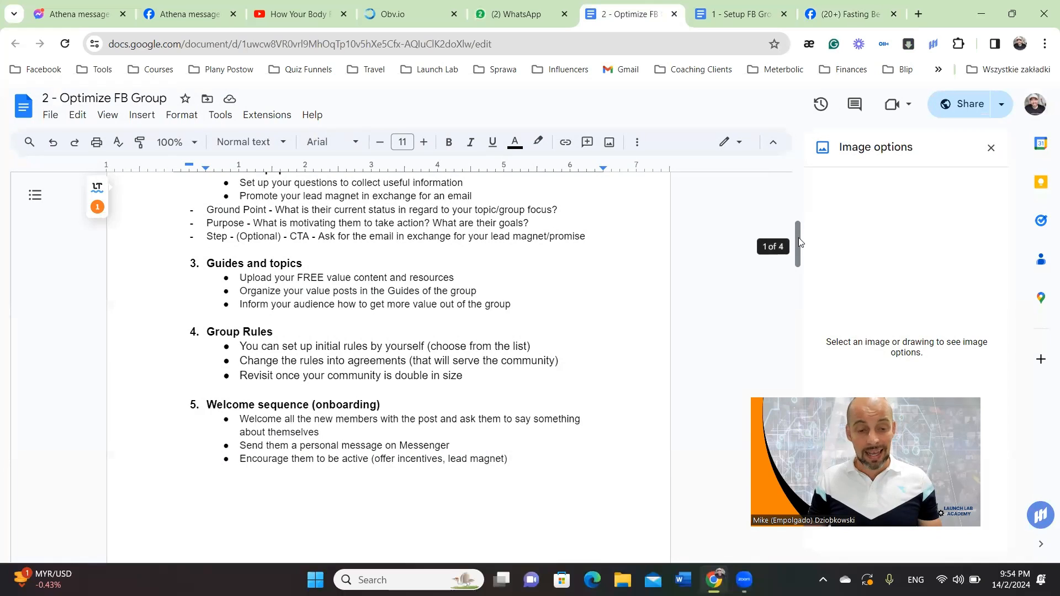
{"action": "scroll", "coordinate": [799, 241], "scroll_direction": "down", "scroll_amount": 1}
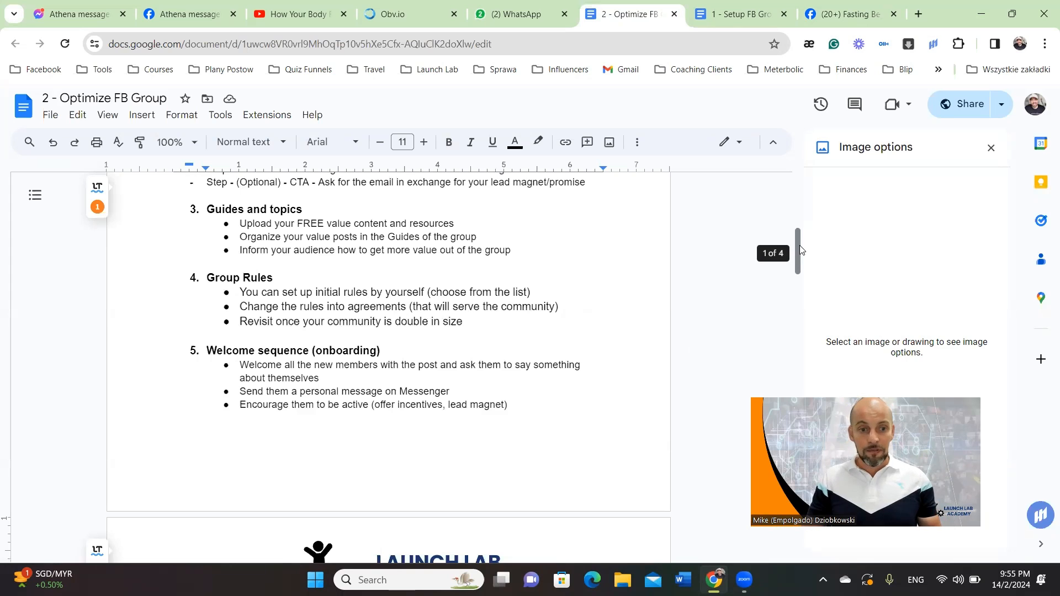
{"action": "left_click_drag", "start_coordinate": [797, 235], "coordinate": [797, 243]}
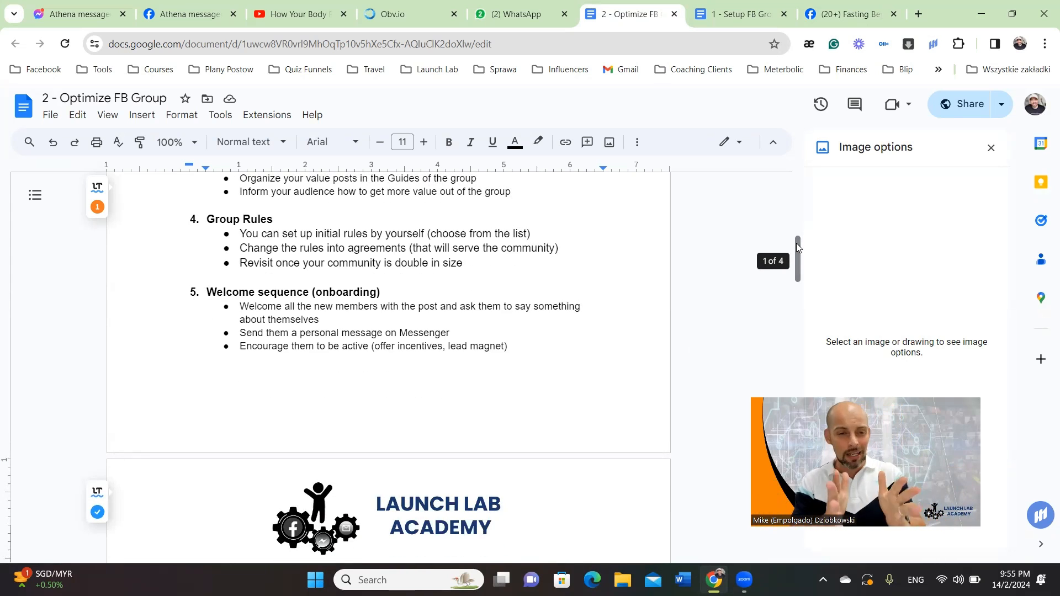